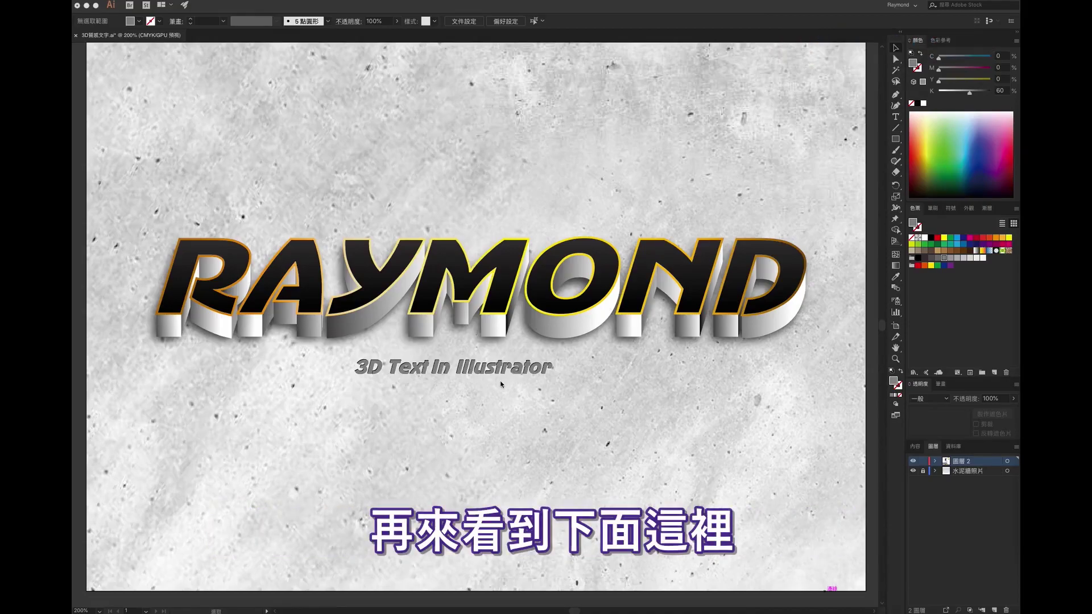
- Inspect the grouped subtitle, deselect it, and zoom out toward the RAYMOND title
{"action": "scroll", "coordinate": [446, 391], "scroll_direction": "up", "scroll_amount": 3}
{"action": "scroll", "coordinate": [444, 387], "scroll_direction": "up", "scroll_amount": 2}
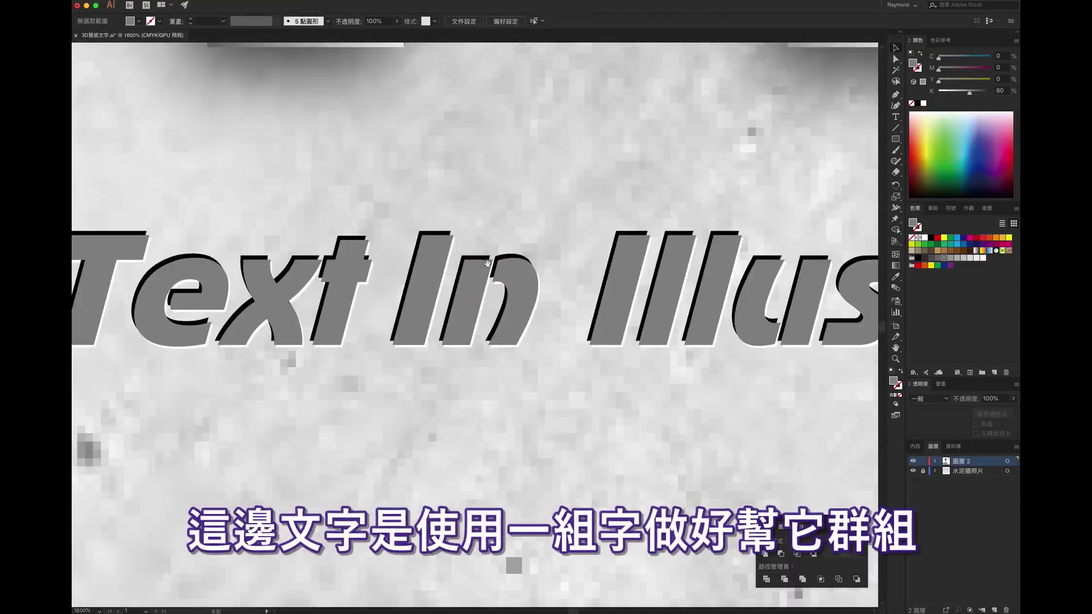
{"action": "left_click", "coordinate": [440, 269]}
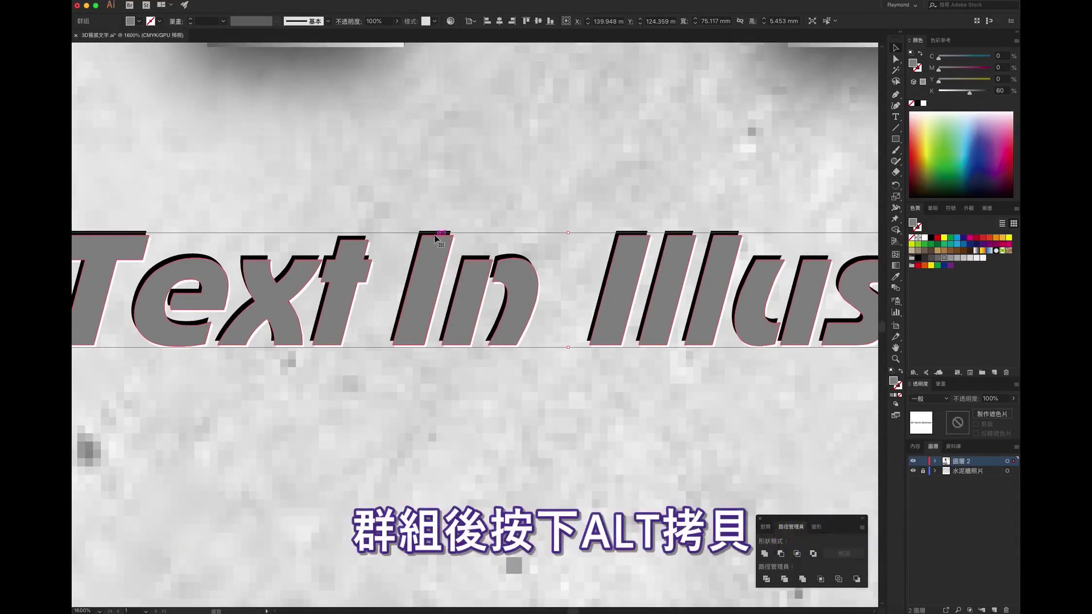
{"action": "key", "text": "ctrl+shift+a"}
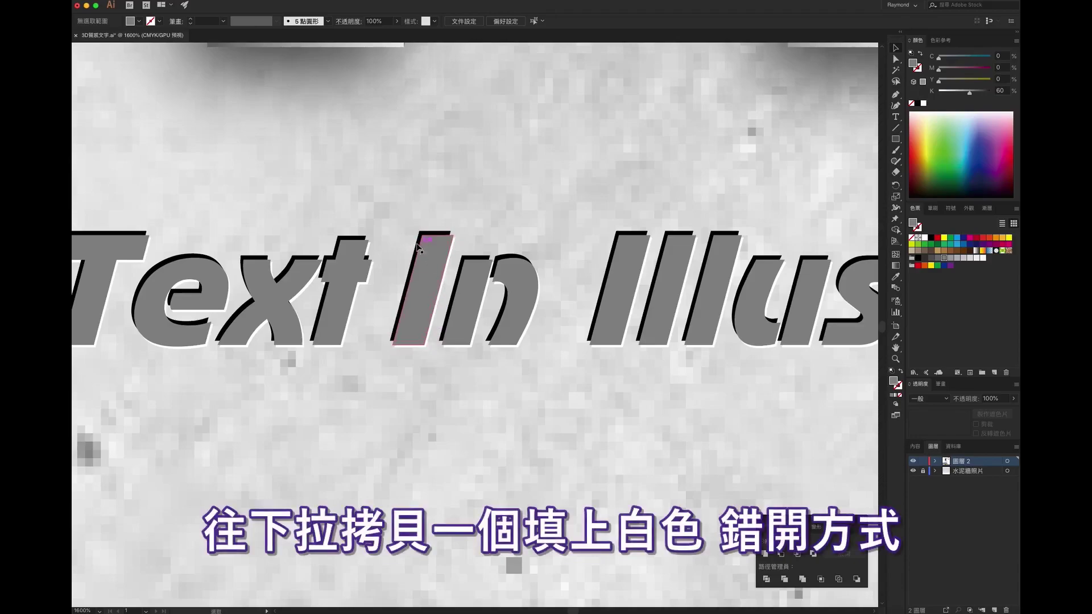
{"action": "key", "text": "ctrl+minus"}
{"action": "key", "text": "ctrl+minus"}
{"action": "key", "text": "ctrl+minus"}
{"action": "key", "text": "ctrl+minus"}
{"action": "key", "text": "ctrl+minus"}
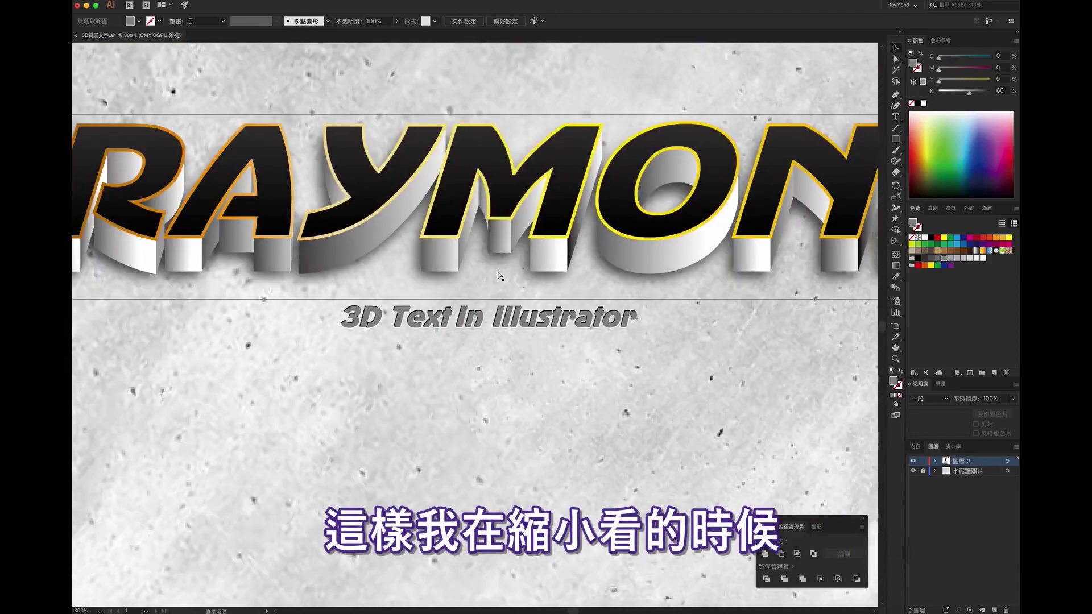
{"action": "key", "text": "ctrl+minus"}
{"action": "key", "text": "ctrl+minus"}
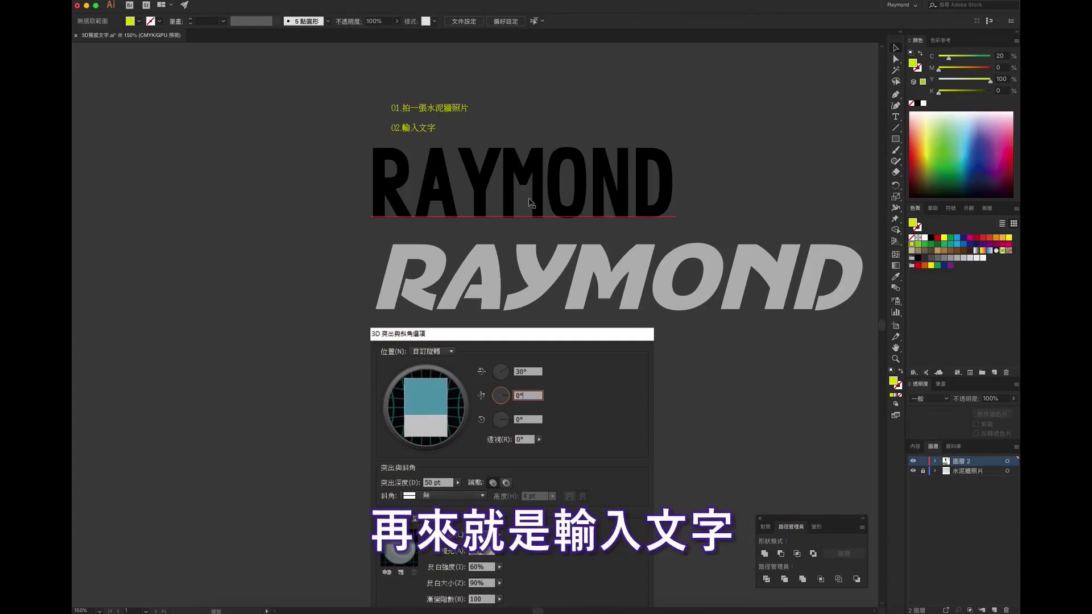
- Convert the gray italic RAYMOND to outlines and combine all its letters into one compound path
{"action": "left_click", "coordinate": [538, 275]}
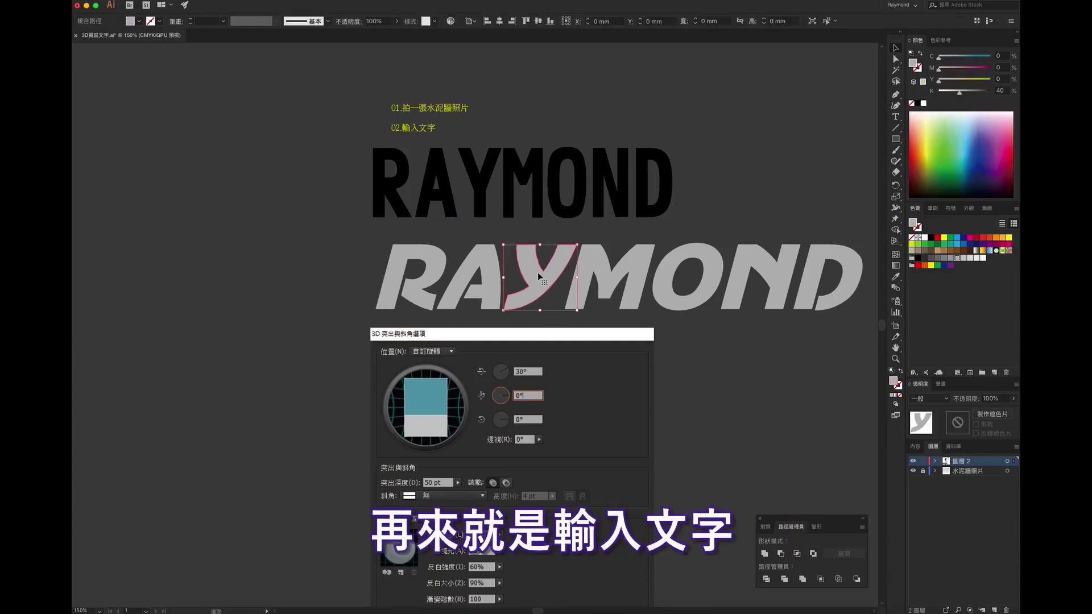
{"action": "right_click", "coordinate": [626, 175]}
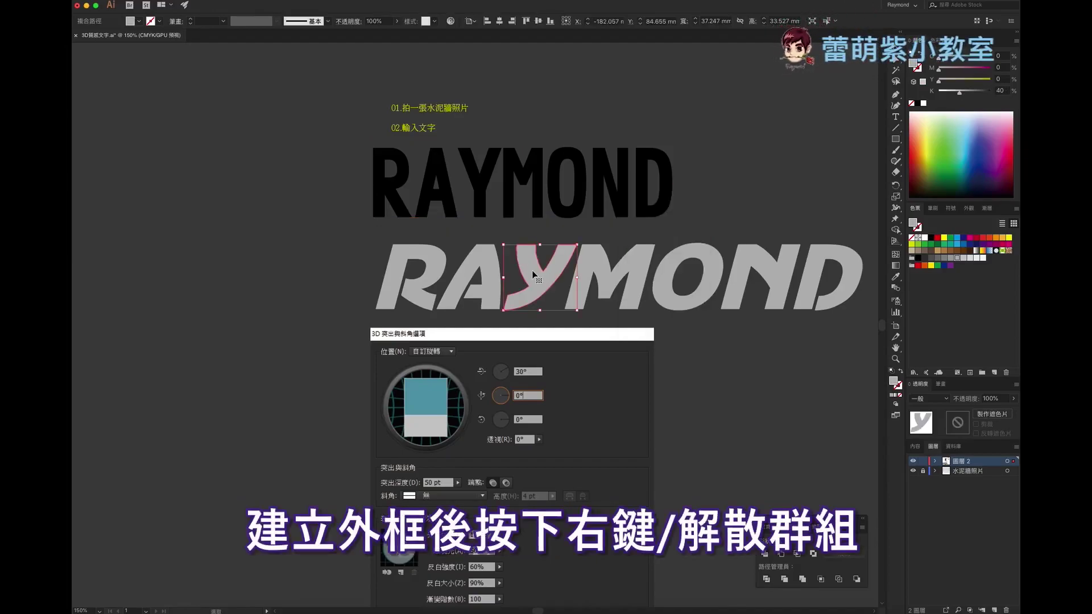
{"action": "right_click", "coordinate": [534, 274]}
{"action": "left_click", "coordinate": [400, 273]}
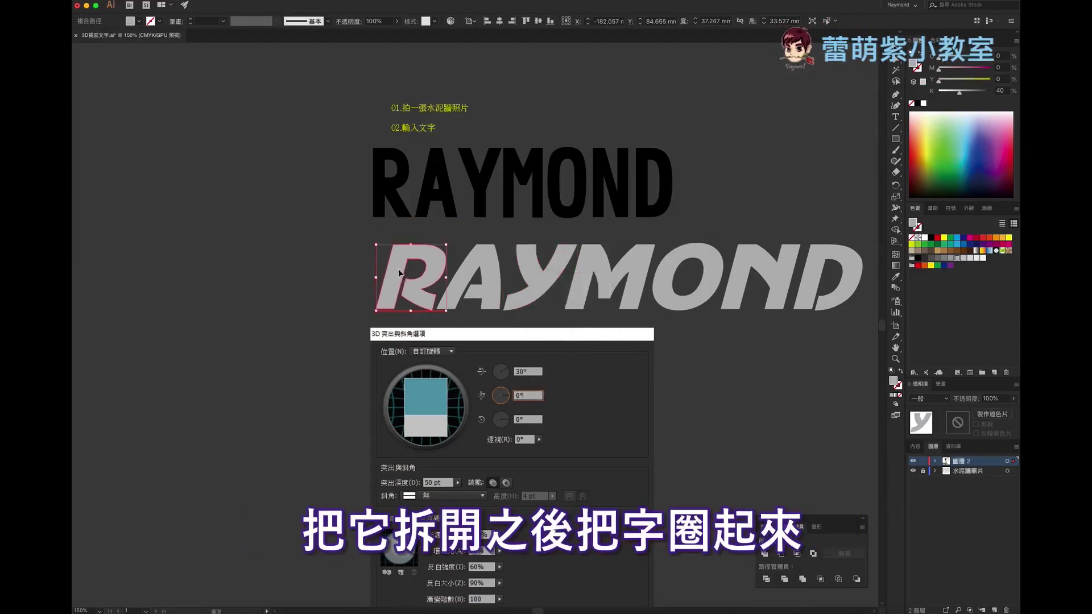
{"action": "mouse_move", "coordinate": [346, 273]}
{"action": "left_mouse_down"}
{"action": "mouse_move", "coordinate": [574, 296]}
{"action": "mouse_move", "coordinate": [819, 301]}
{"action": "left_mouse_up"}
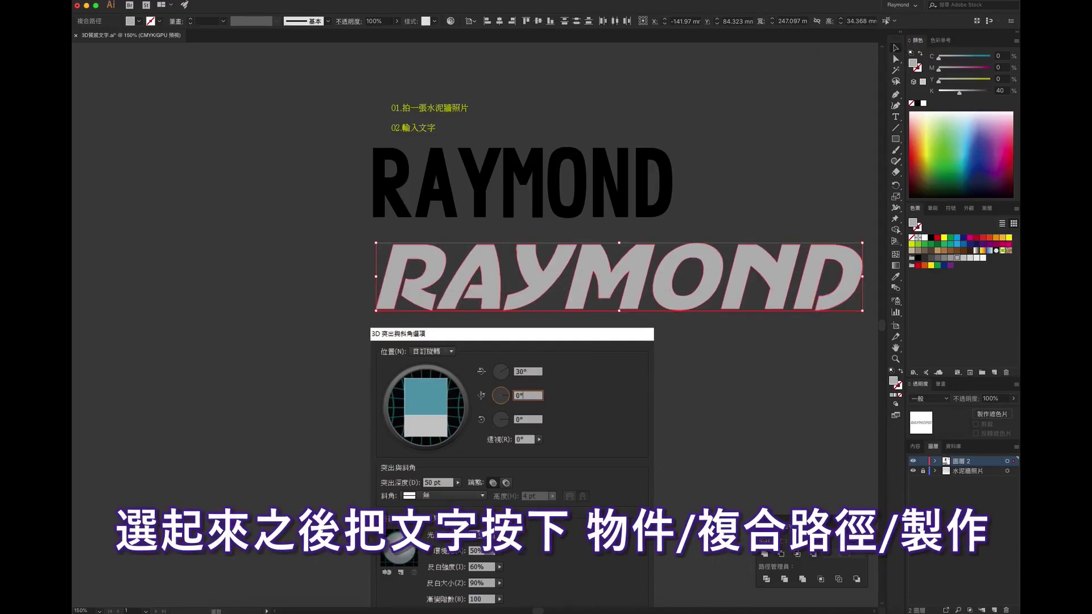
{"action": "left_click", "coordinate": [306, 290]}
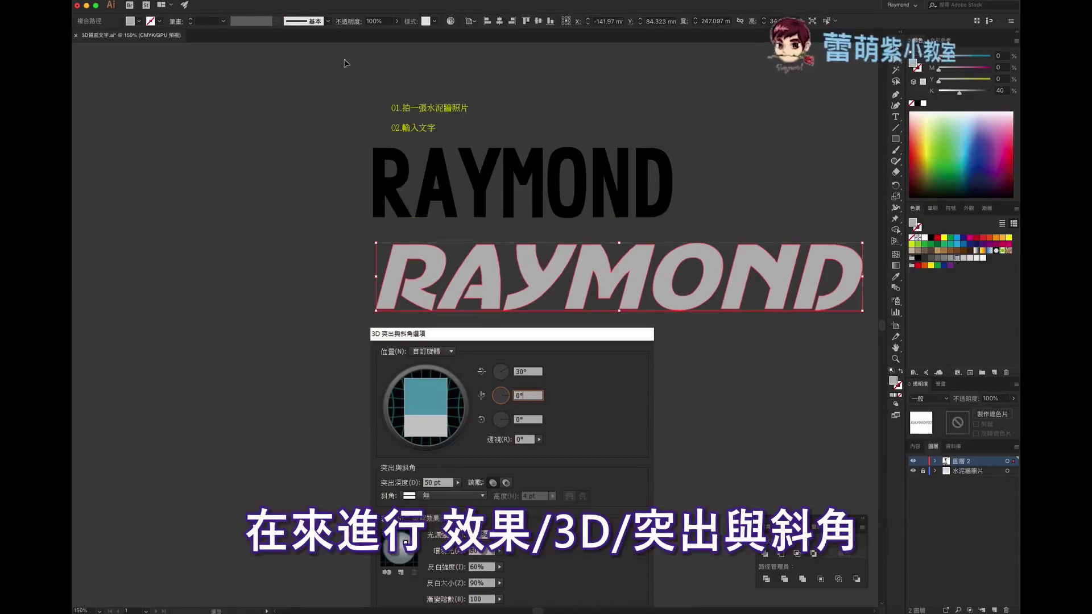
- Apply 3D Extrude & Bevel with rotation 30°, 0°, 0° and 100 blend steps to the gray RAYMOND
{"action": "left_click", "coordinate": [264, 1]}
{"action": "mouse_move", "coordinate": [282, 49]}
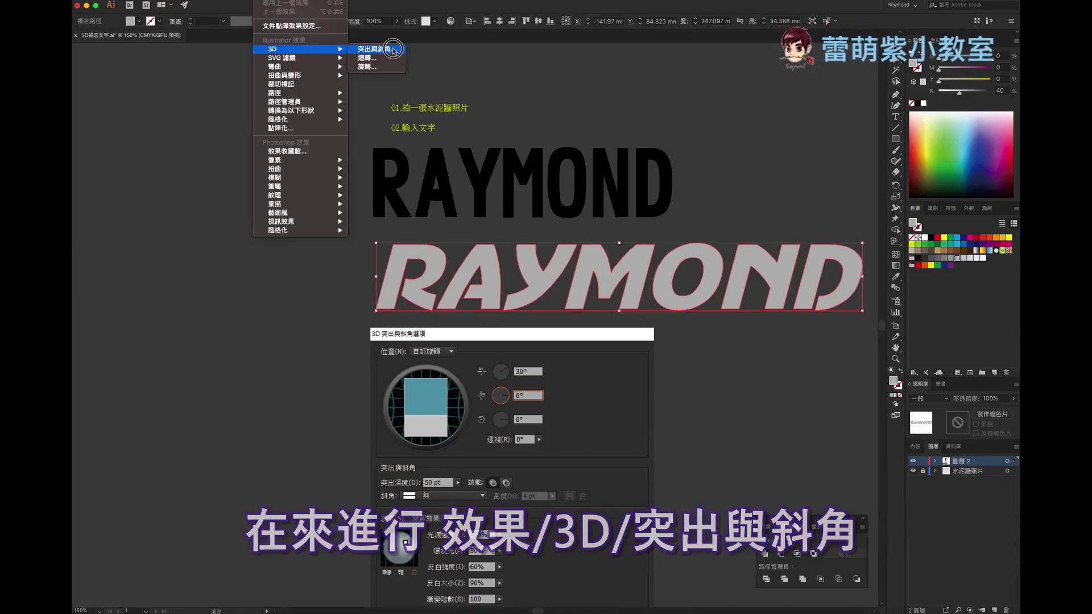
{"action": "left_click", "coordinate": [393, 50]}
{"action": "key", "text": "Tab"}
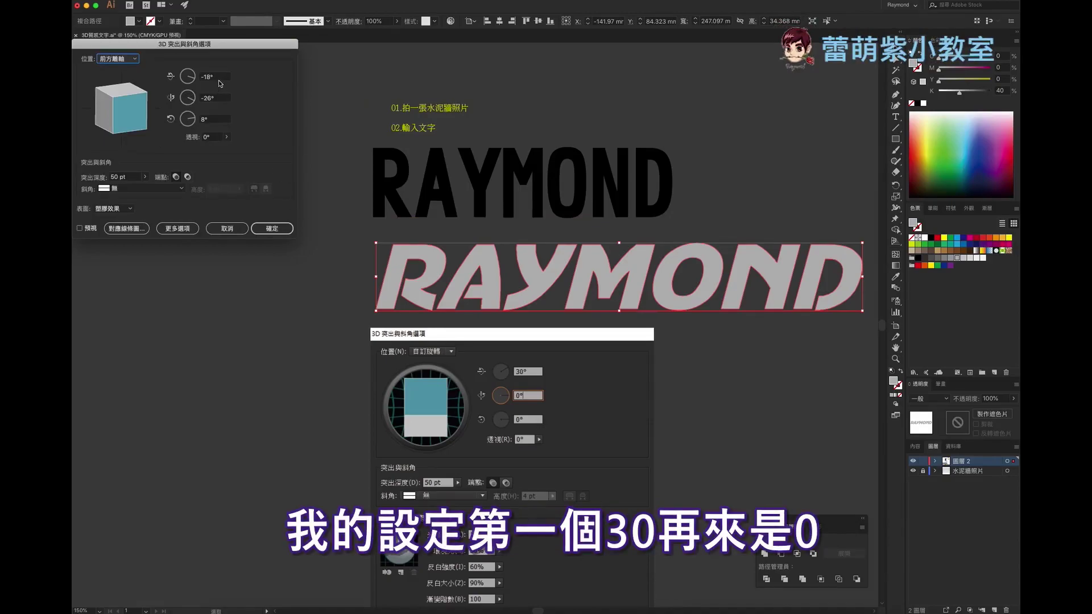
{"action": "type", "text": "30"}
{"action": "key", "text": "Tab"}
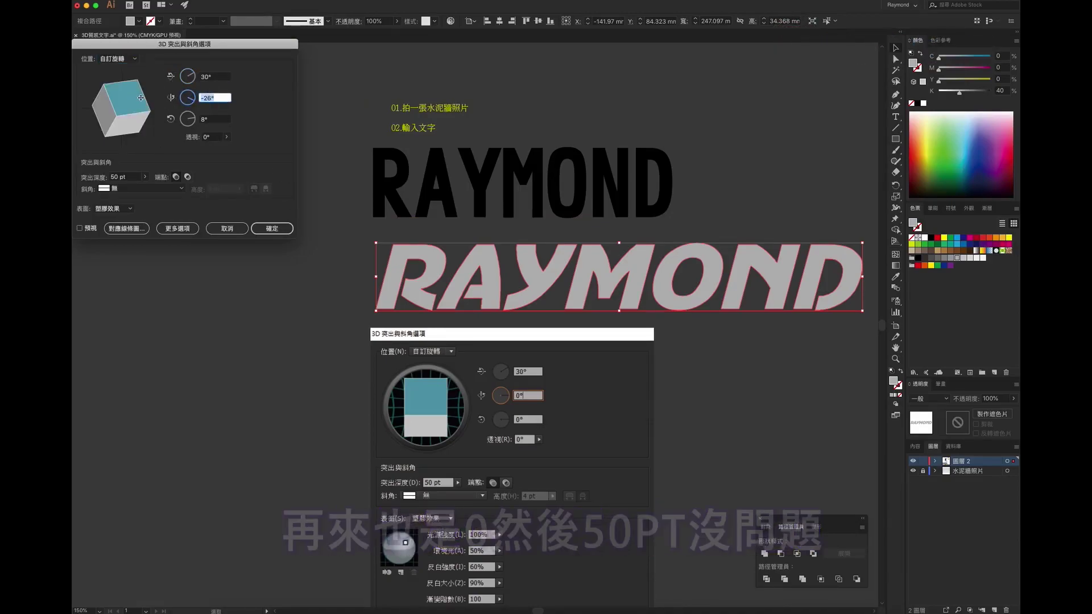
{"action": "type", "text": "0"}
{"action": "key", "text": "Tab"}
{"action": "type", "text": "0"}
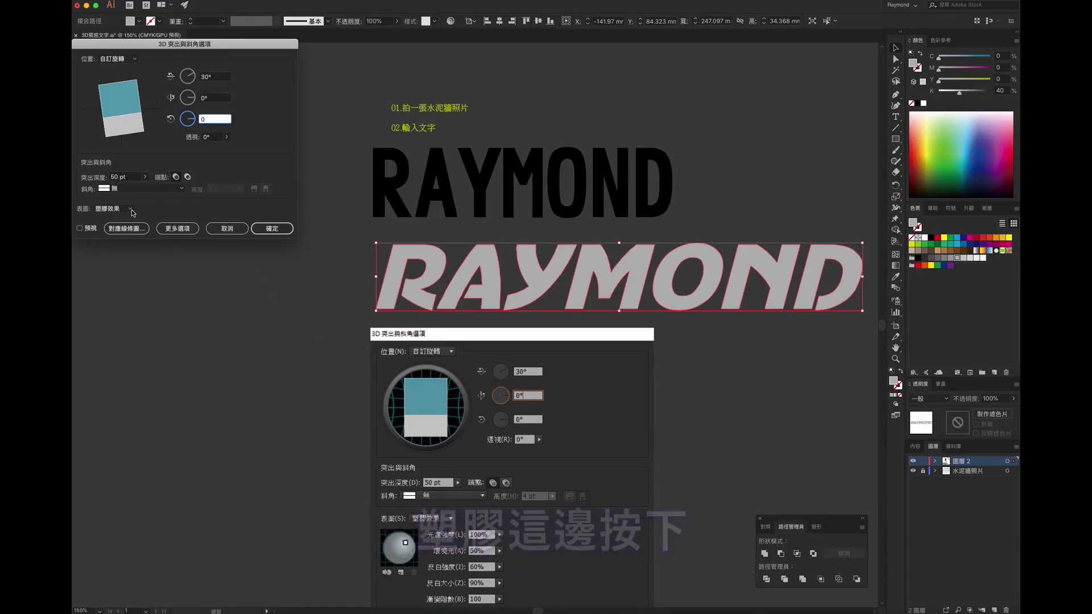
{"action": "left_click", "coordinate": [160, 229]}
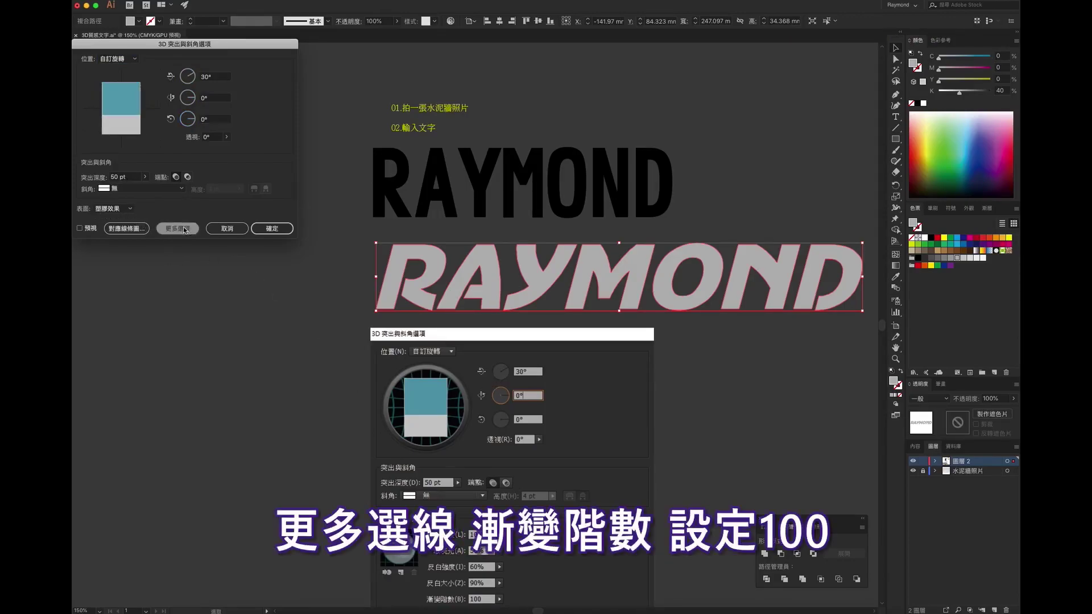
{"action": "double_click", "coordinate": [164, 281]}
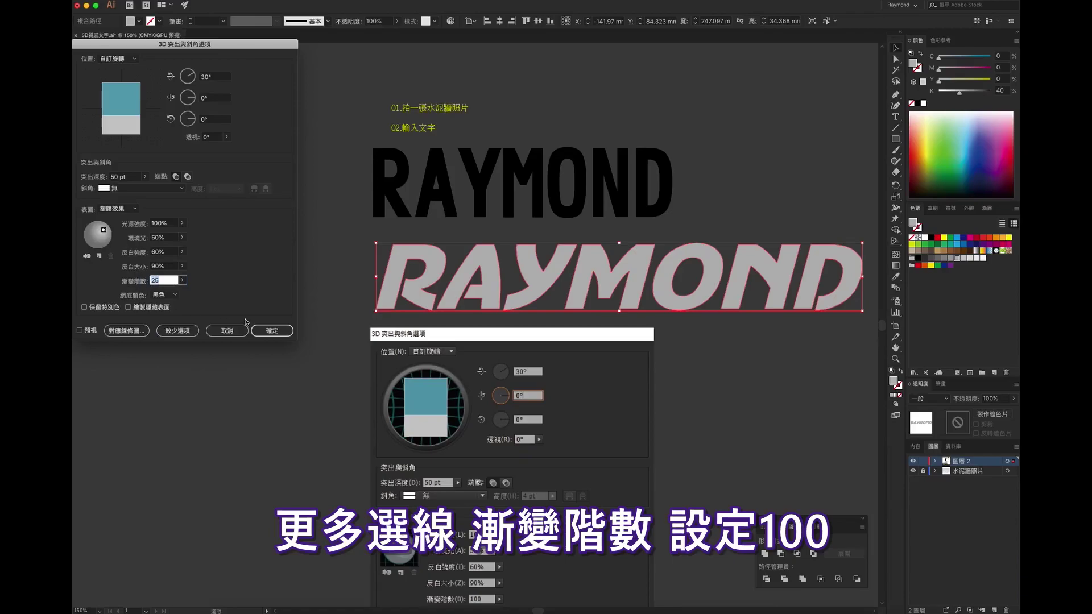
{"action": "type", "text": "100"}
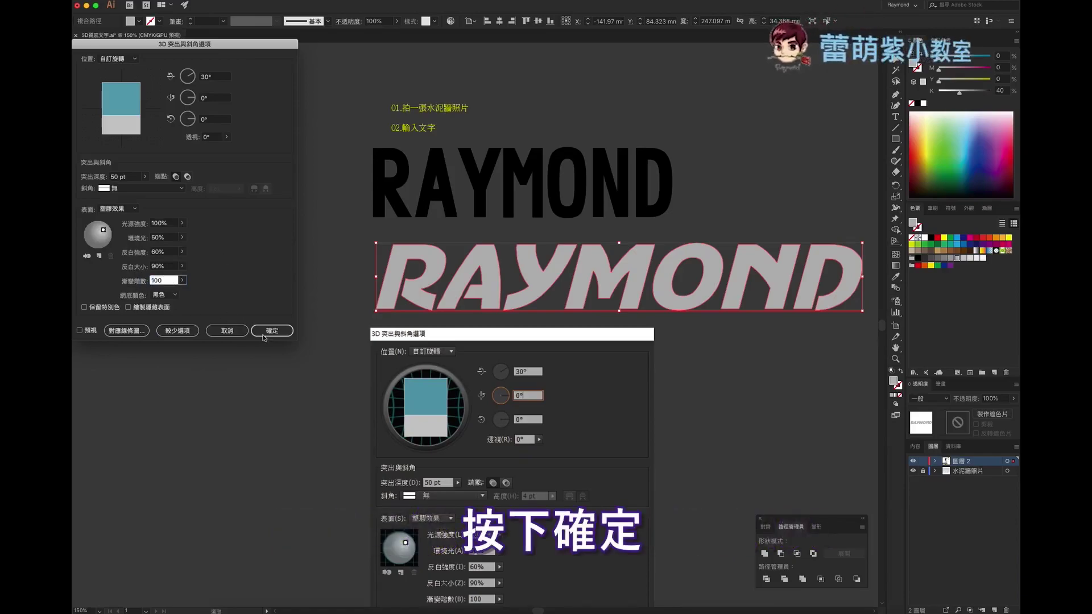
{"action": "left_click", "coordinate": [274, 333]}
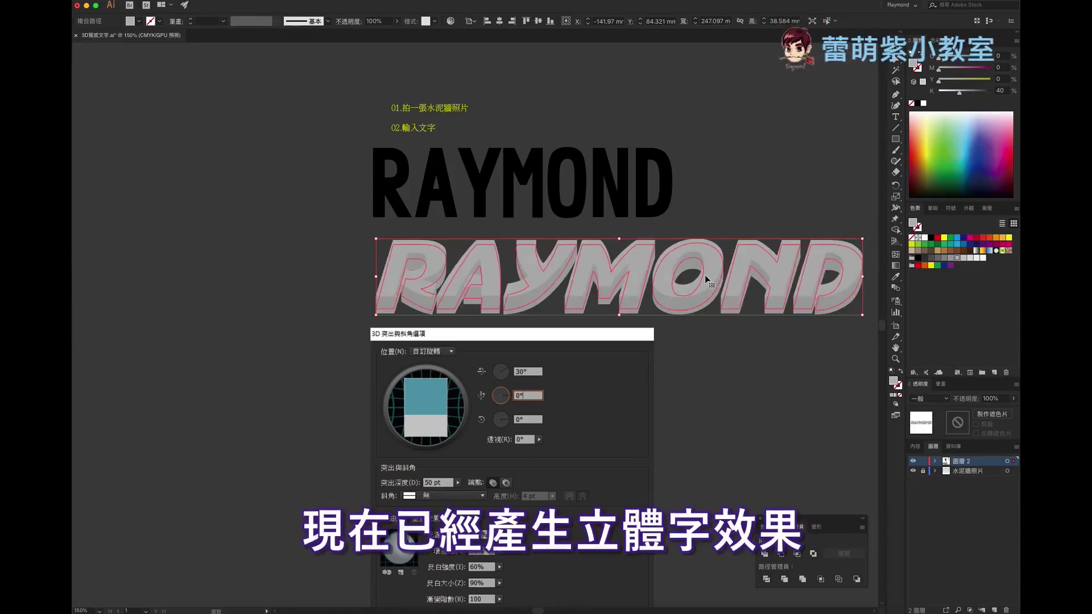
- Expand the appearance of the 3D RAYMOND lettering into editable shapes
{"action": "scroll", "coordinate": [704, 274], "scroll_direction": "down", "scroll_amount": 5}
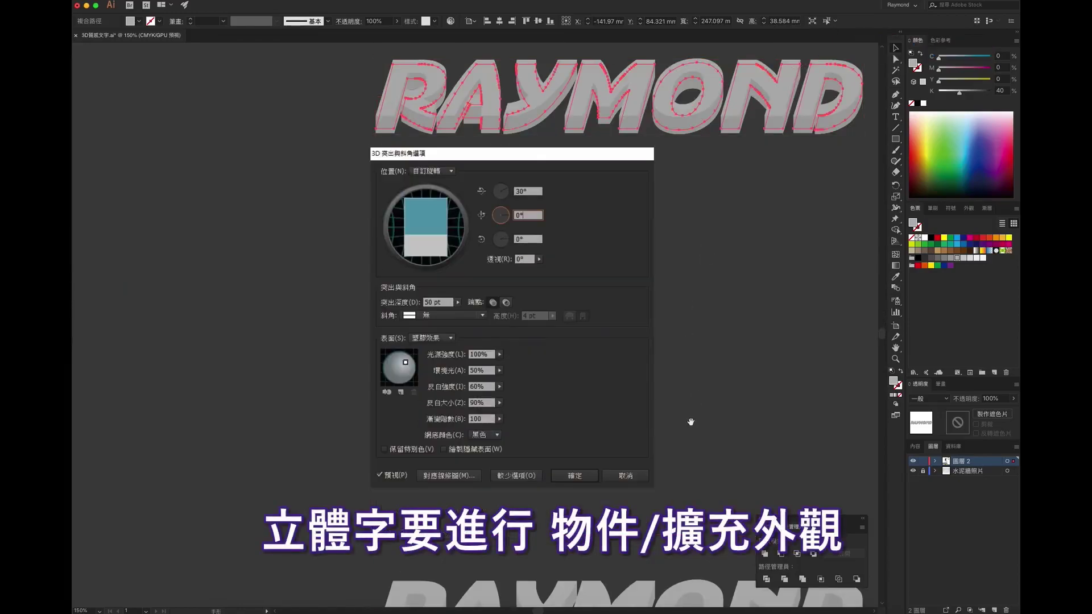
{"action": "scroll", "coordinate": [691, 421], "scroll_direction": "down", "scroll_amount": 5}
{"action": "scroll", "coordinate": [668, 227], "scroll_direction": "down", "scroll_amount": 4}
{"action": "left_click", "coordinate": [690, 288]}
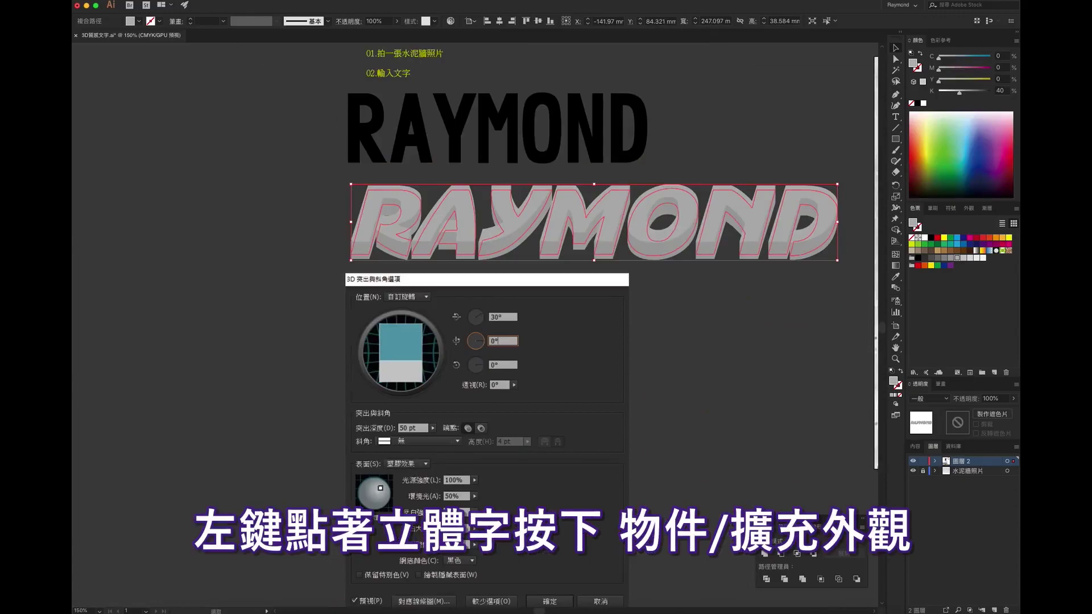
{"action": "left_click", "coordinate": [207, 1]}
{"action": "left_click", "coordinate": [217, 93]}
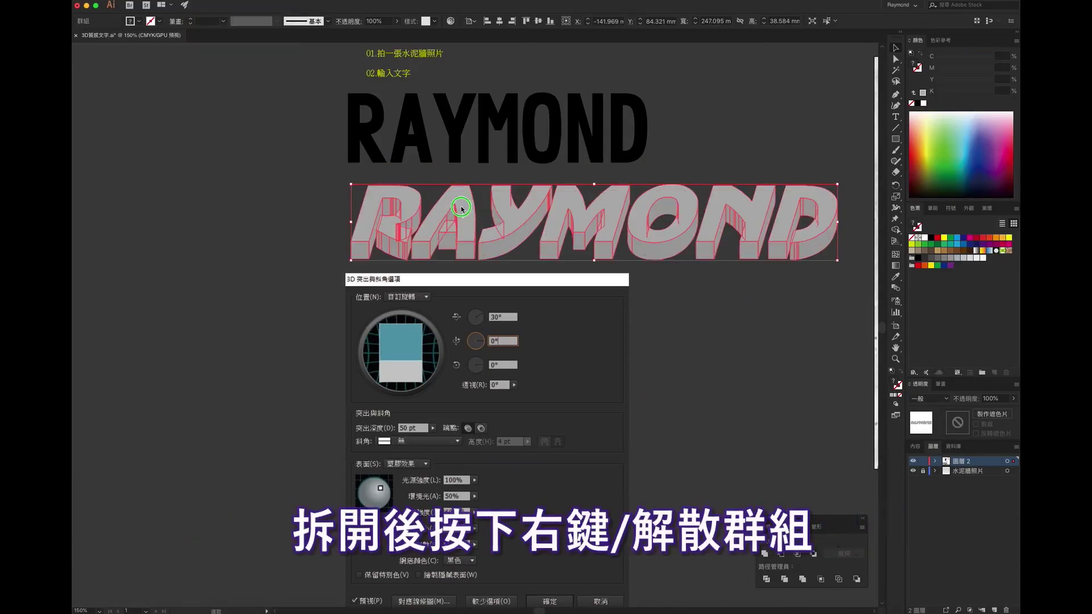
- Ungroup the expanded lettering repeatedly and nudge the M's front face up about 2.8 mm
{"action": "right_click", "coordinate": [463, 211]}
{"action": "left_click", "coordinate": [484, 283]}
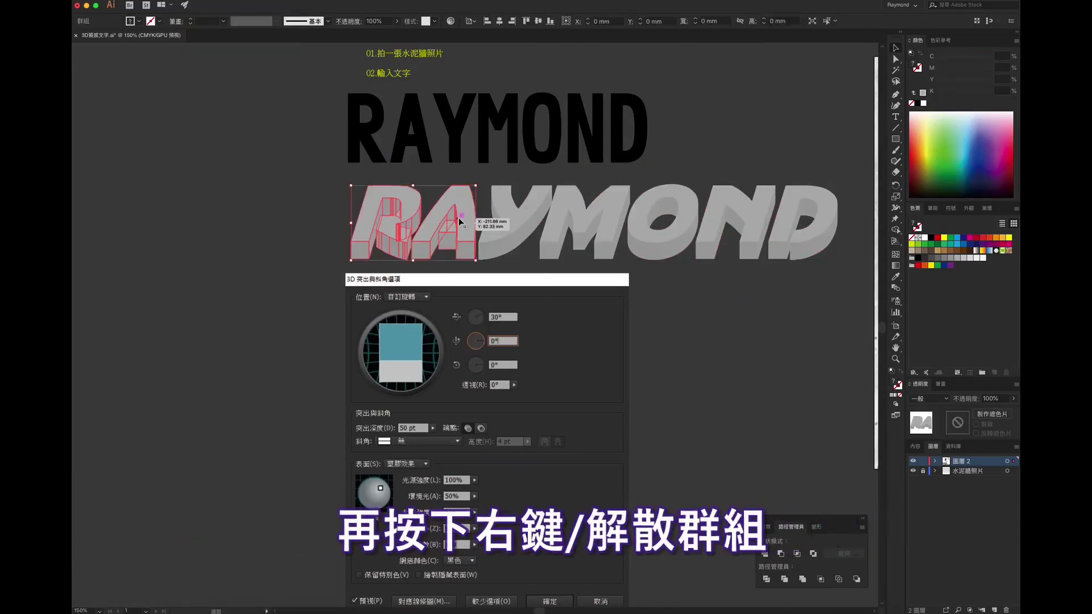
{"action": "right_click", "coordinate": [459, 217]}
{"action": "left_click", "coordinate": [484, 313]}
{"action": "left_click", "coordinate": [500, 228]}
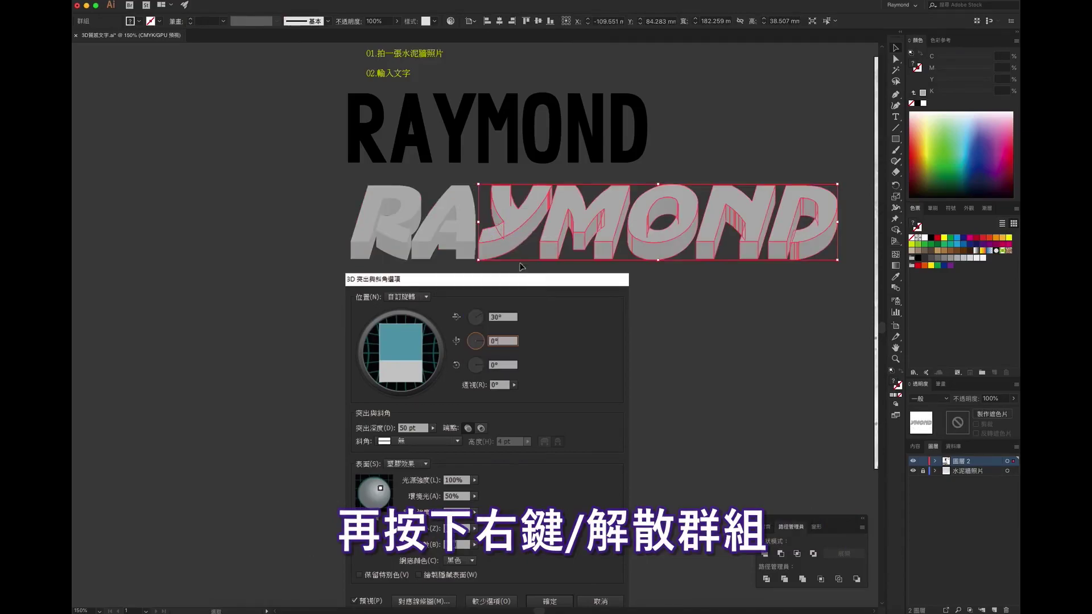
{"action": "right_click", "coordinate": [509, 230]}
{"action": "left_click", "coordinate": [535, 310]}
{"action": "left_click", "coordinate": [623, 234]}
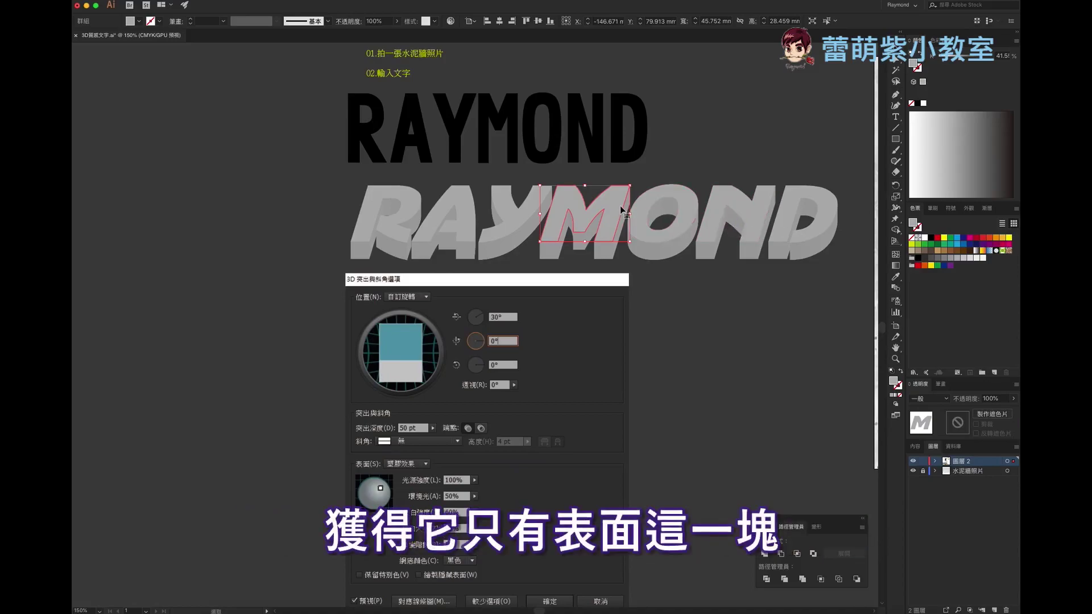
{"action": "left_click_drag", "start_coordinate": [619, 191], "coordinate": [613, 187]}
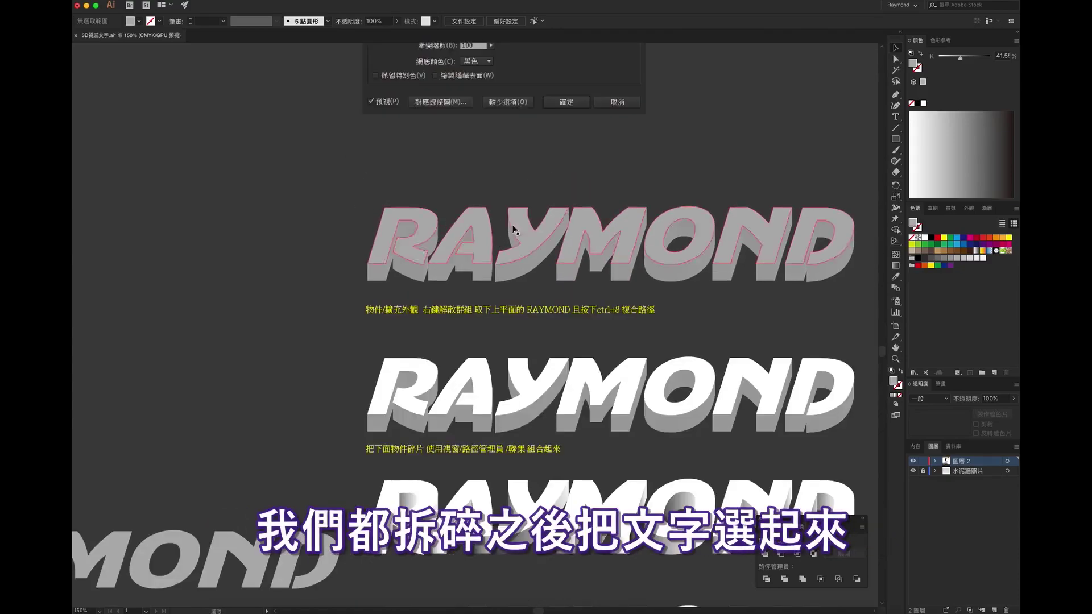
- Fill the top RAYMOND faces red and combine them into one compound path
{"action": "left_click", "coordinate": [429, 219]}
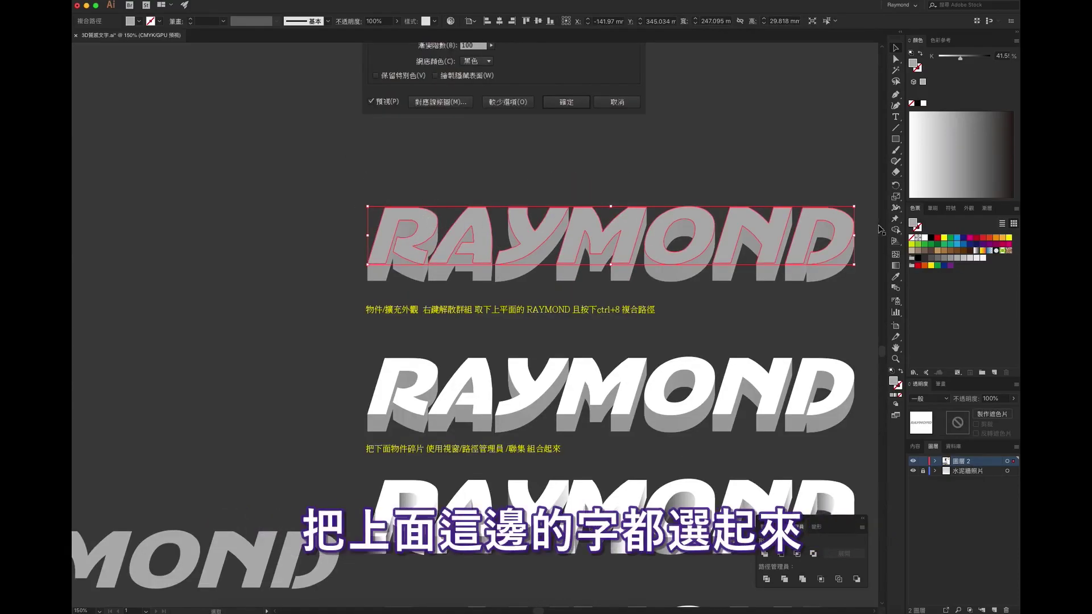
{"action": "left_click", "coordinate": [933, 239]}
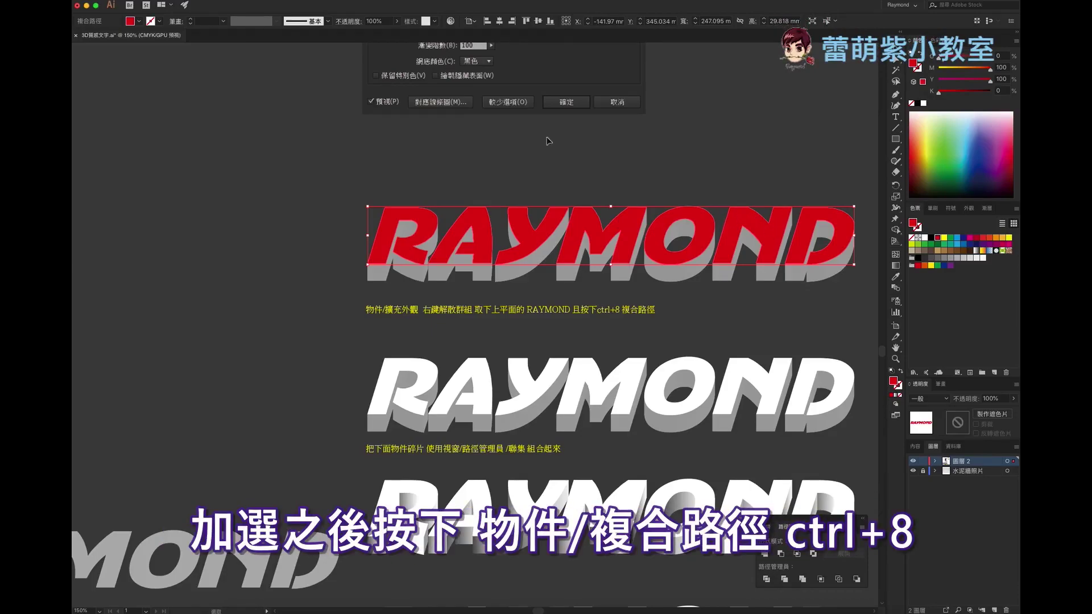
{"action": "left_click", "coordinate": [199, 0]}
{"action": "mouse_move", "coordinate": [223, 291]}
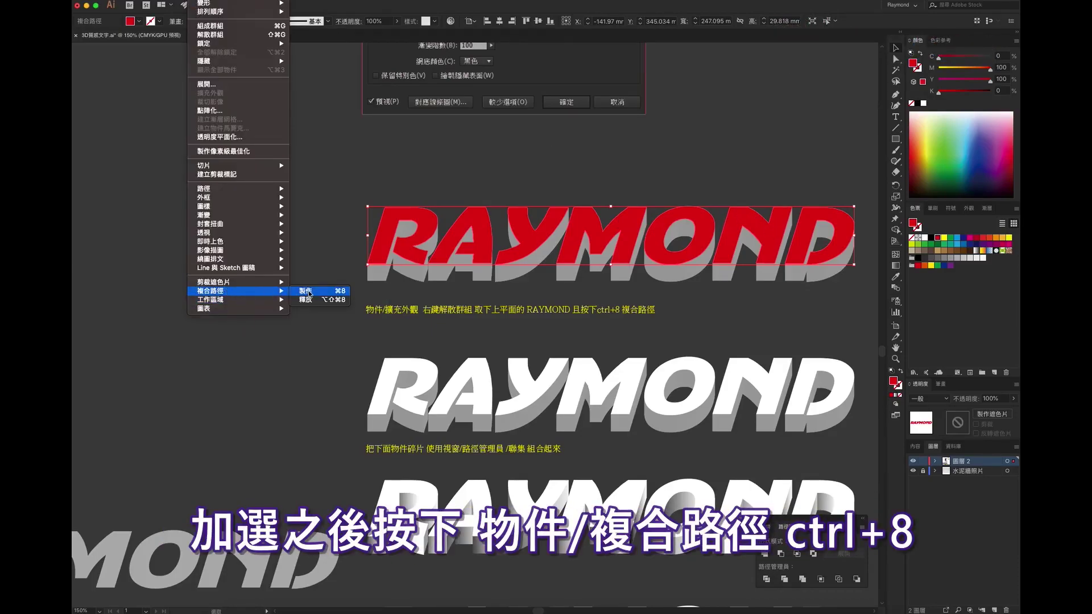
{"action": "left_click", "coordinate": [309, 293]}
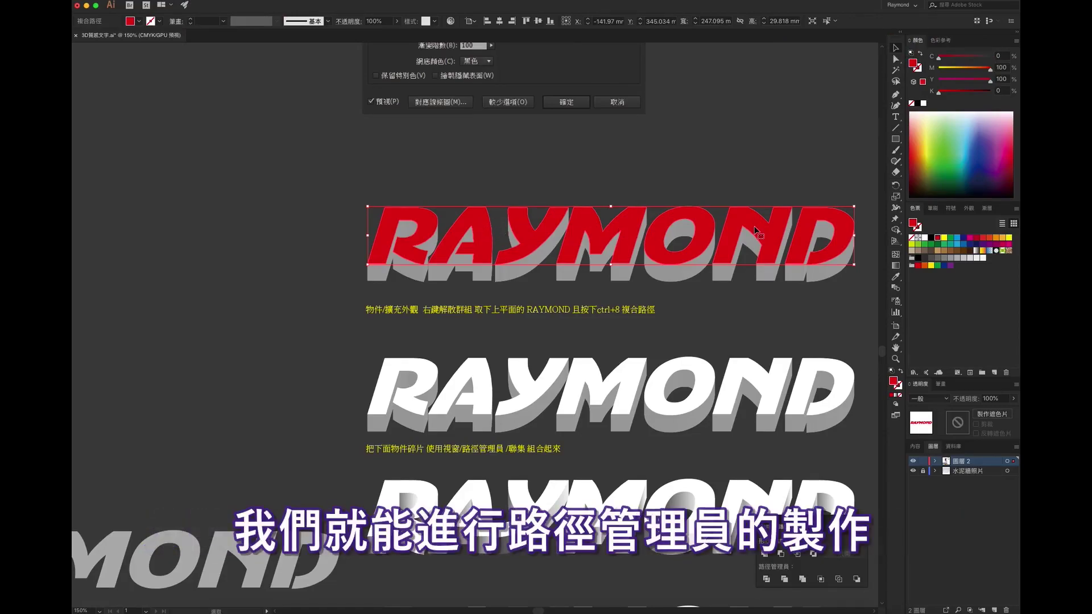
{"action": "scroll", "coordinate": [742, 415], "scroll_direction": "down", "scroll_amount": 5}
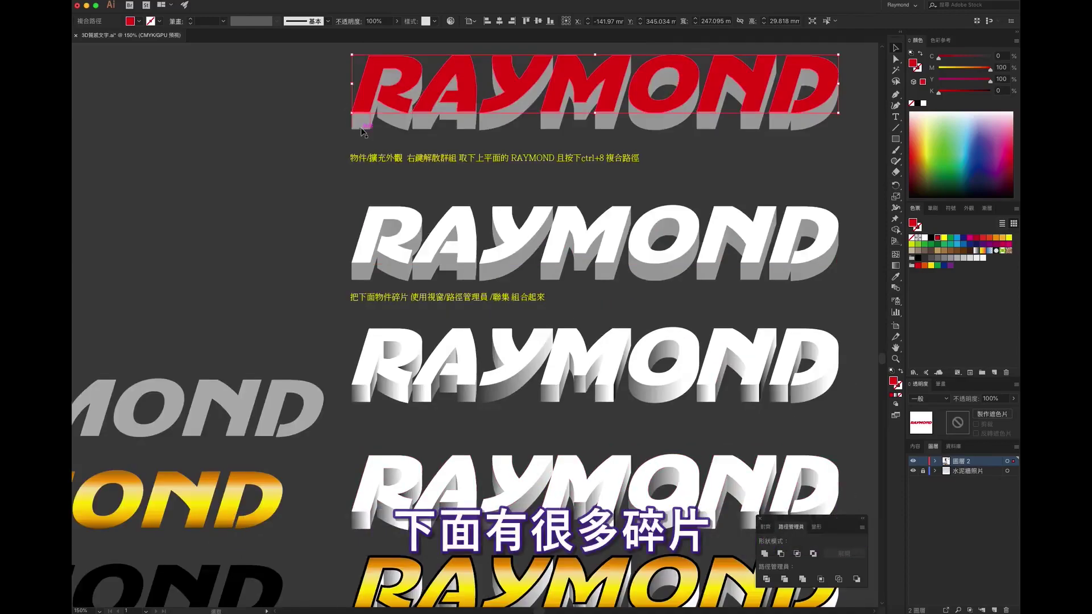
- Pull a grey extrusion fragment aside to show it is separate, then undo the move
{"action": "left_click", "coordinate": [367, 119]}
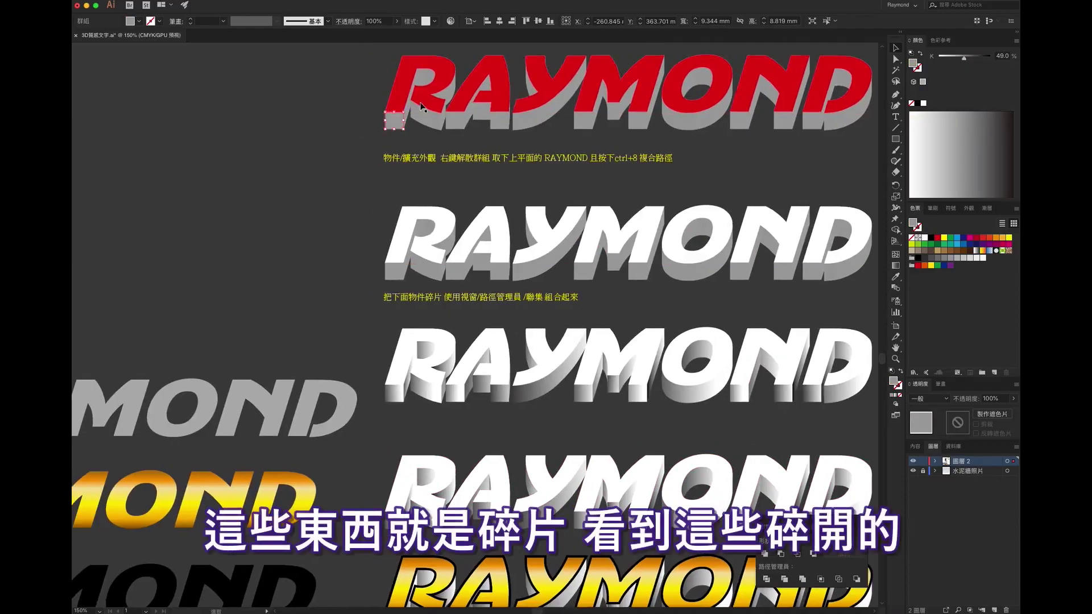
{"action": "scroll", "coordinate": [370, 118], "scroll_direction": "down", "scroll_amount": 5}
{"action": "scroll", "coordinate": [420, 125], "scroll_direction": "up", "scroll_amount": 10}
{"action": "left_click_drag", "start_coordinate": [420, 125], "coordinate": [411, 152]}
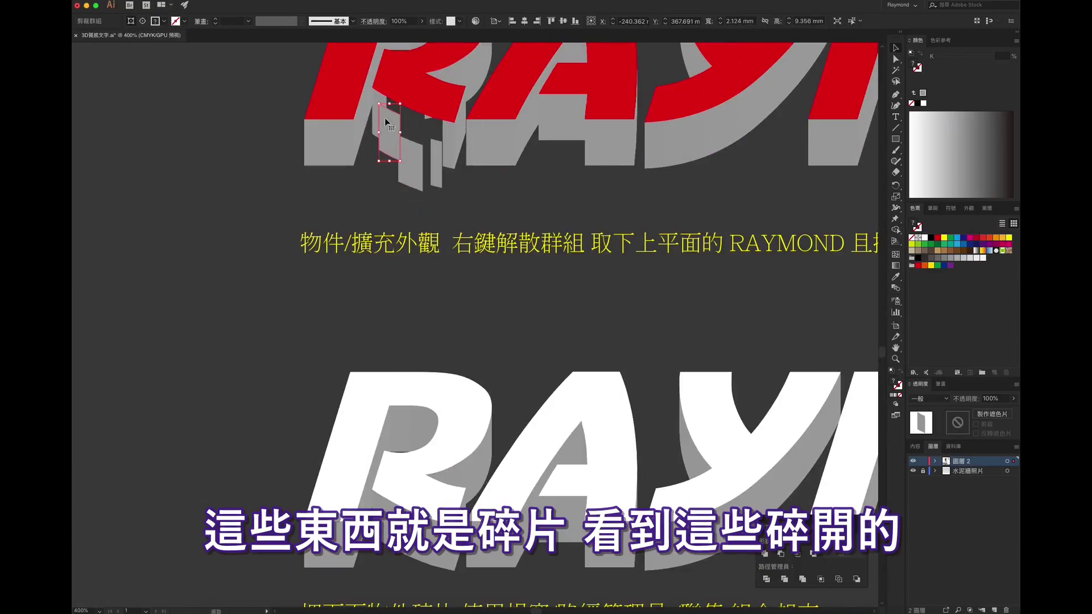
{"action": "left_click", "coordinate": [398, 126]}
{"action": "key", "text": "ctrl+z"}
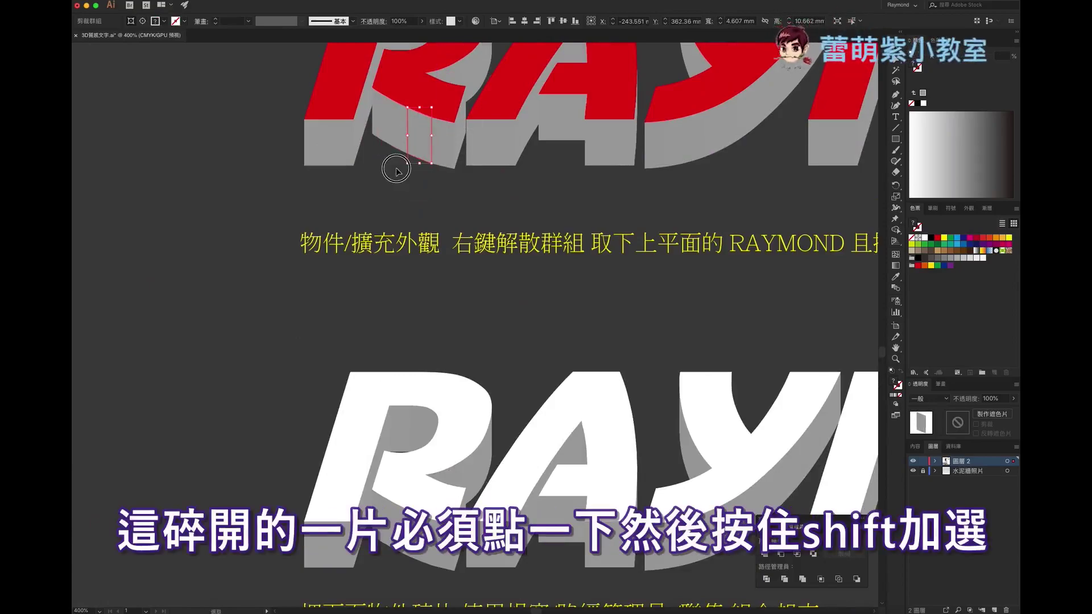
- Select the R's thin grey side slivers and unite them with Pathfinder
{"action": "left_click", "coordinate": [378, 134]}
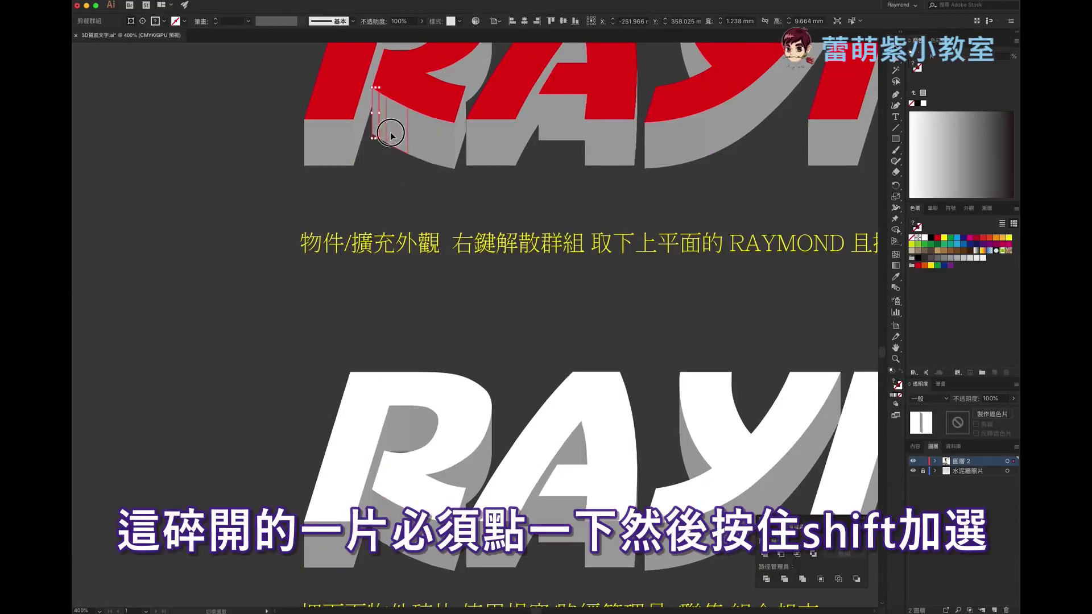
{"action": "left_click", "coordinate": [414, 139], "text": "shift"}
{"action": "left_click", "coordinate": [448, 152], "text": "shift"}
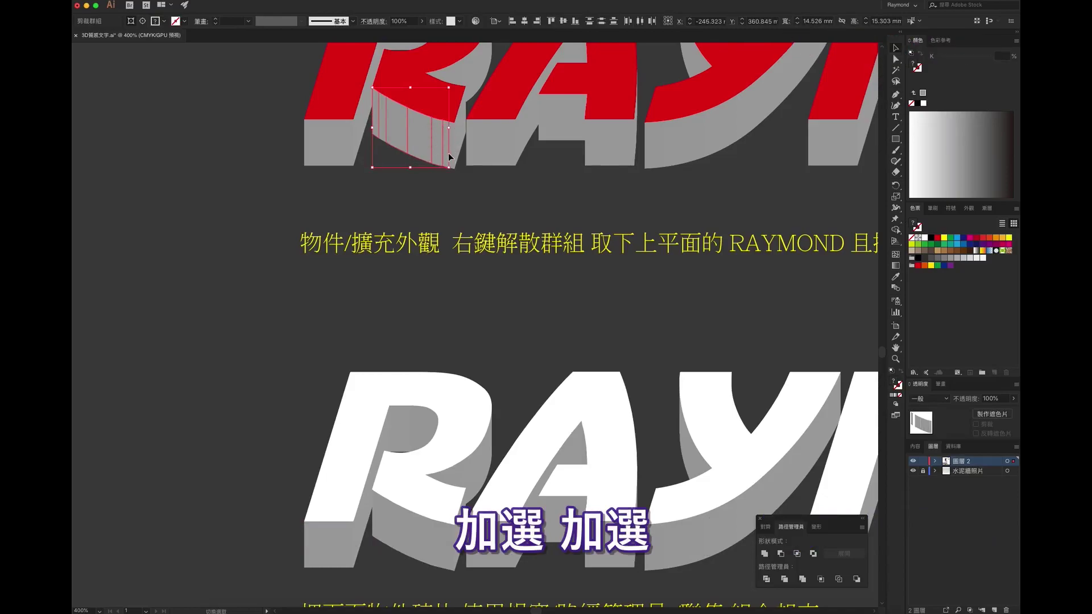
{"action": "left_click", "coordinate": [301, 2]}
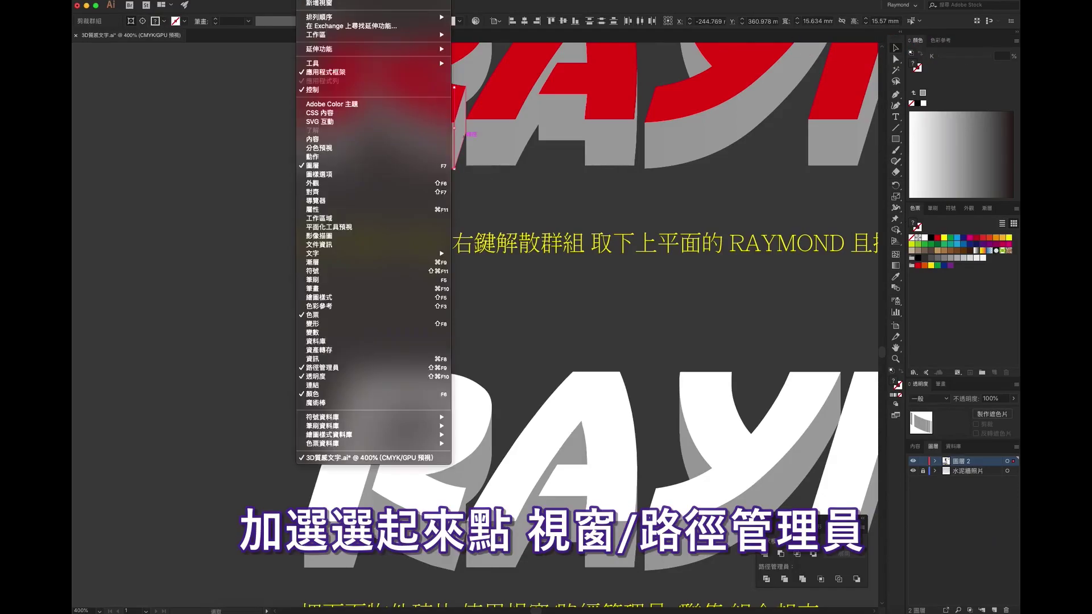
{"action": "left_click", "coordinate": [343, 369]}
{"action": "left_click_drag", "start_coordinate": [824, 521], "coordinate": [734, 310]}
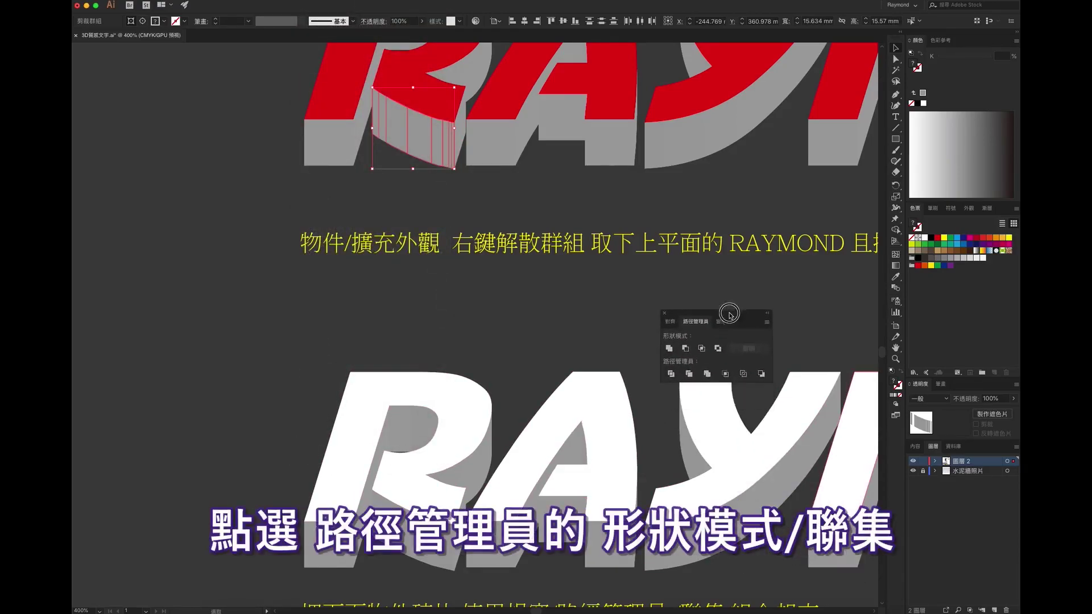
{"action": "left_click", "coordinate": [679, 342]}
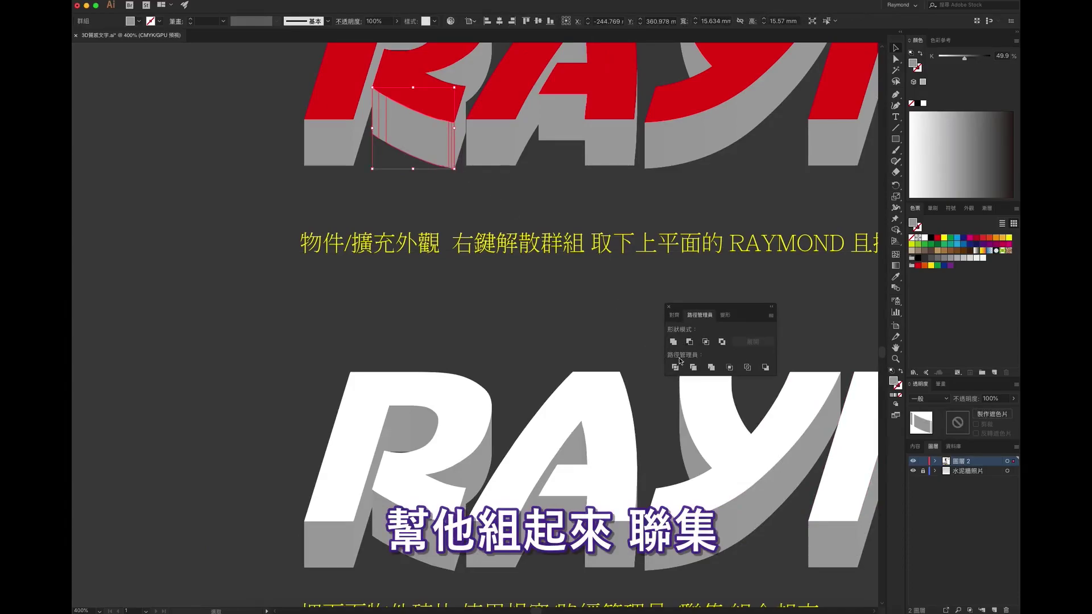
- Fill the merged R side face blue and unite it with its leftover stripe into one path
{"action": "left_click", "coordinate": [960, 239]}
{"action": "key", "text": "ctrl+shift+a"}
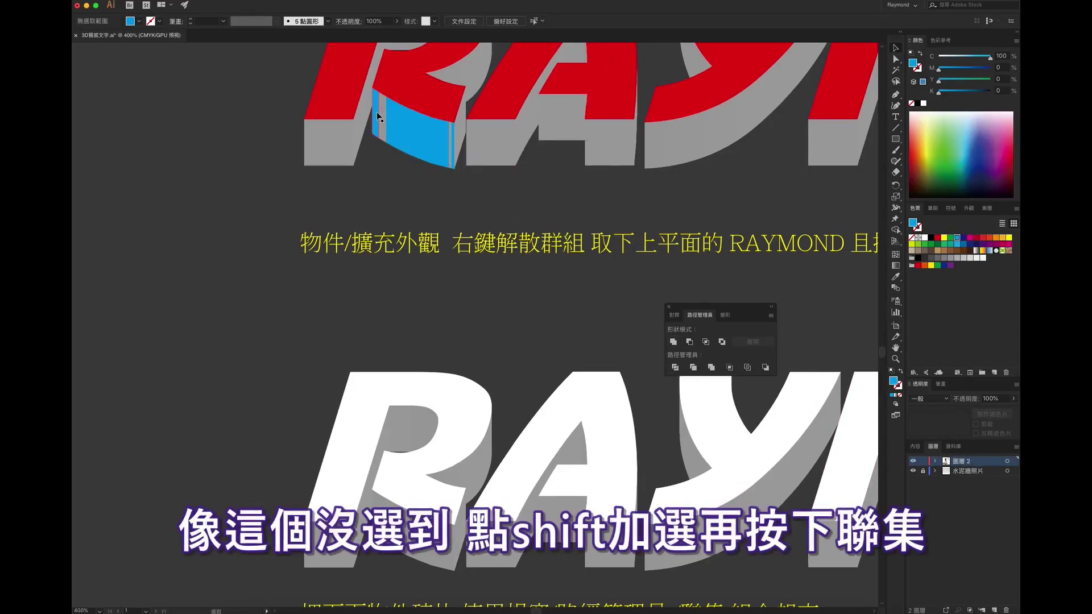
{"action": "left_click", "coordinate": [377, 117]}
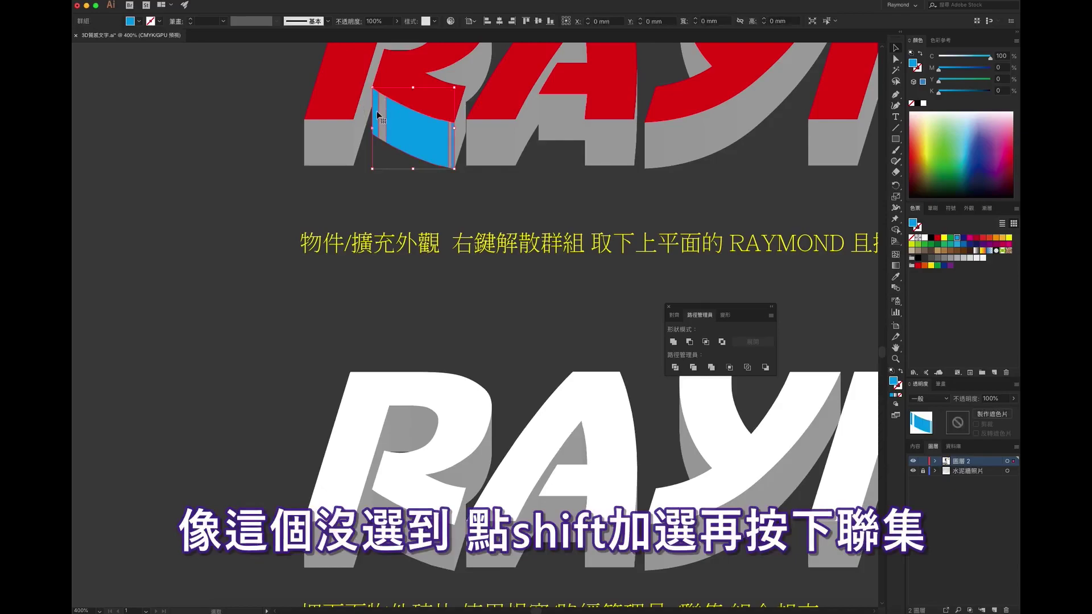
{"action": "left_click", "coordinate": [674, 341]}
{"action": "left_click", "coordinate": [454, 173]}
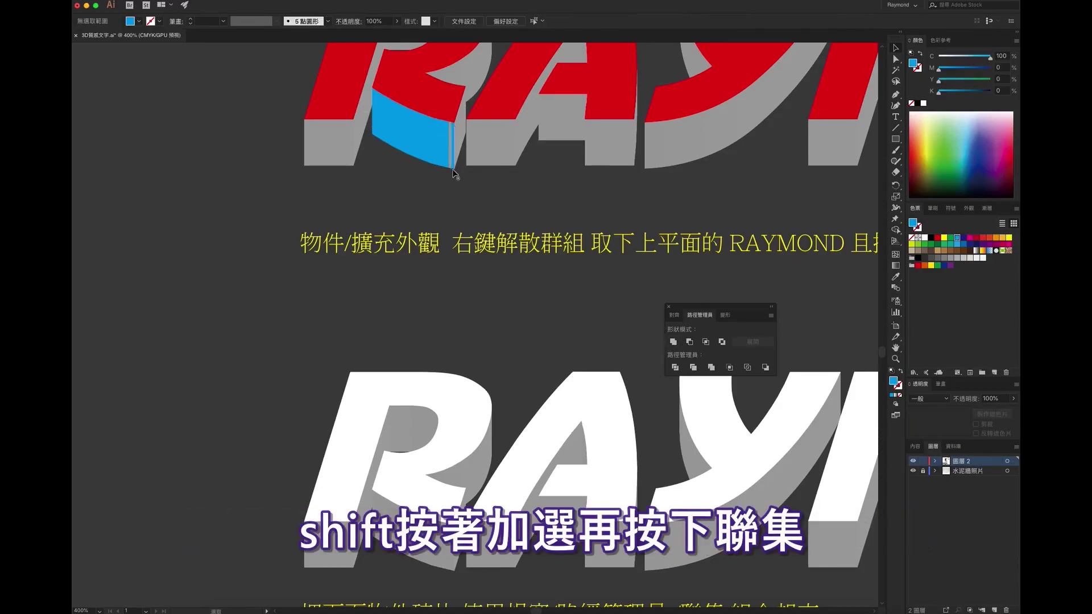
{"action": "scroll", "coordinate": [454, 173], "scroll_direction": "up", "scroll_amount": 4}
{"action": "left_click", "coordinate": [471, 193]}
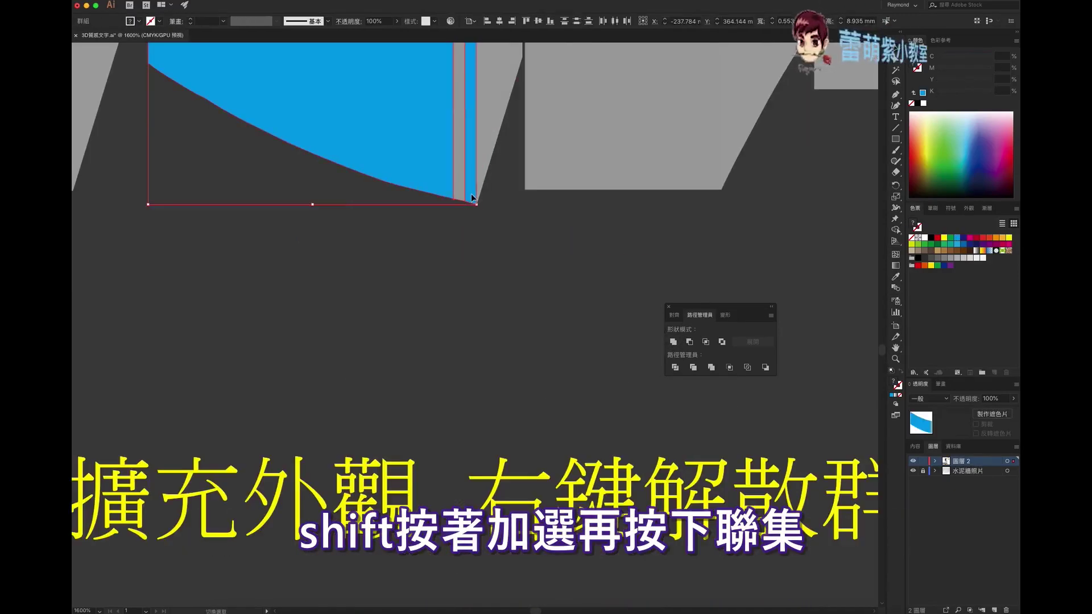
{"action": "left_click", "coordinate": [679, 342]}
- Check with Direct Selection that the blue side face is now a single piece
{"action": "scroll", "coordinate": [553, 263], "scroll_direction": "right", "scroll_amount": 1}
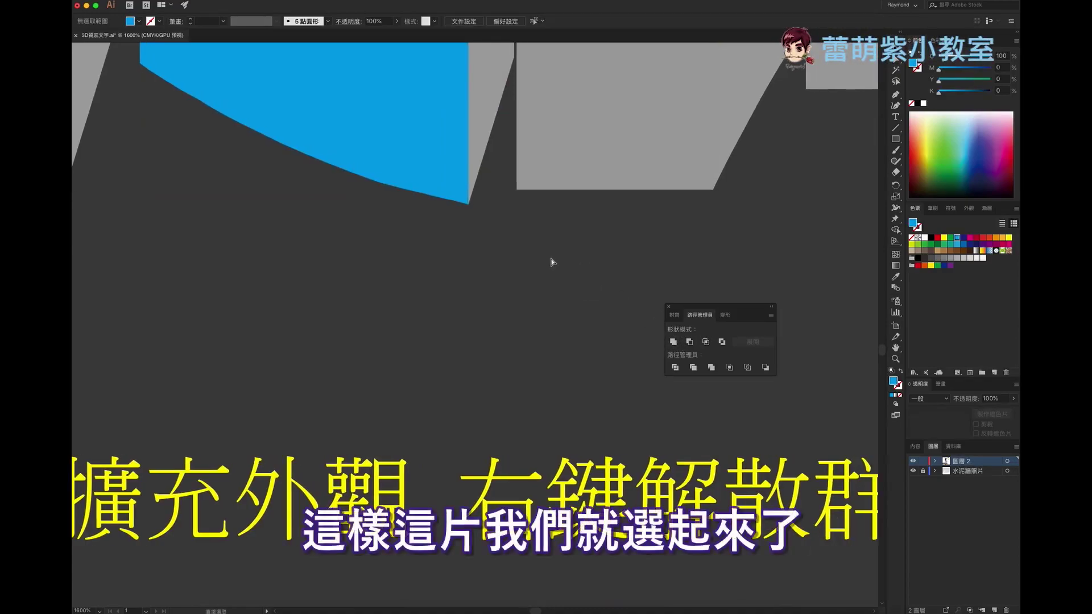
{"action": "key", "text": "a"}
{"action": "scroll", "coordinate": [544, 254], "scroll_direction": "left", "scroll_amount": 1}
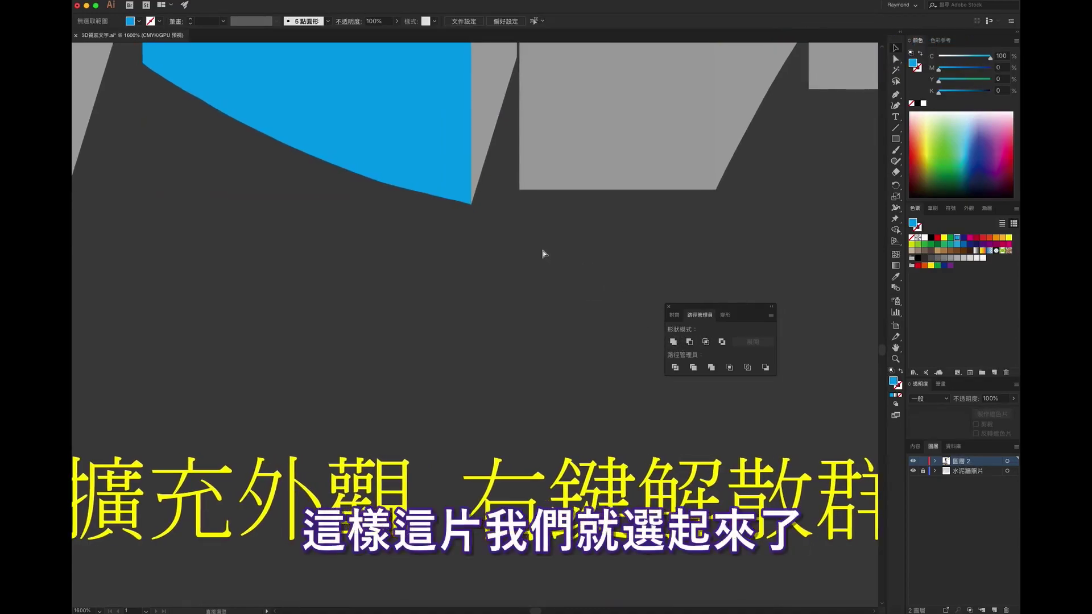
{"action": "key", "text": "ctrl+minus"}
{"action": "key", "text": "v"}
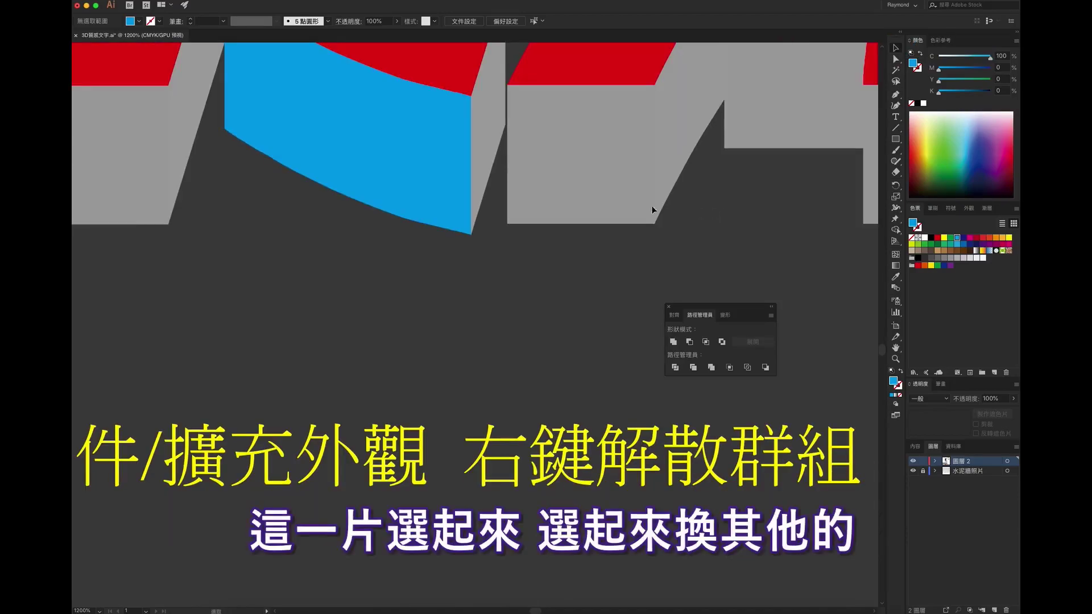
{"action": "left_click", "coordinate": [353, 184]}
{"action": "left_click", "coordinate": [440, 295]}
- Select the next grey square and slanted side pieces for merging
{"action": "scroll", "coordinate": [439, 295], "scroll_direction": "up", "scroll_amount": 2}
{"action": "scroll", "coordinate": [440, 296], "scroll_direction": "right", "scroll_amount": 2}
{"action": "left_click", "coordinate": [500, 249]}
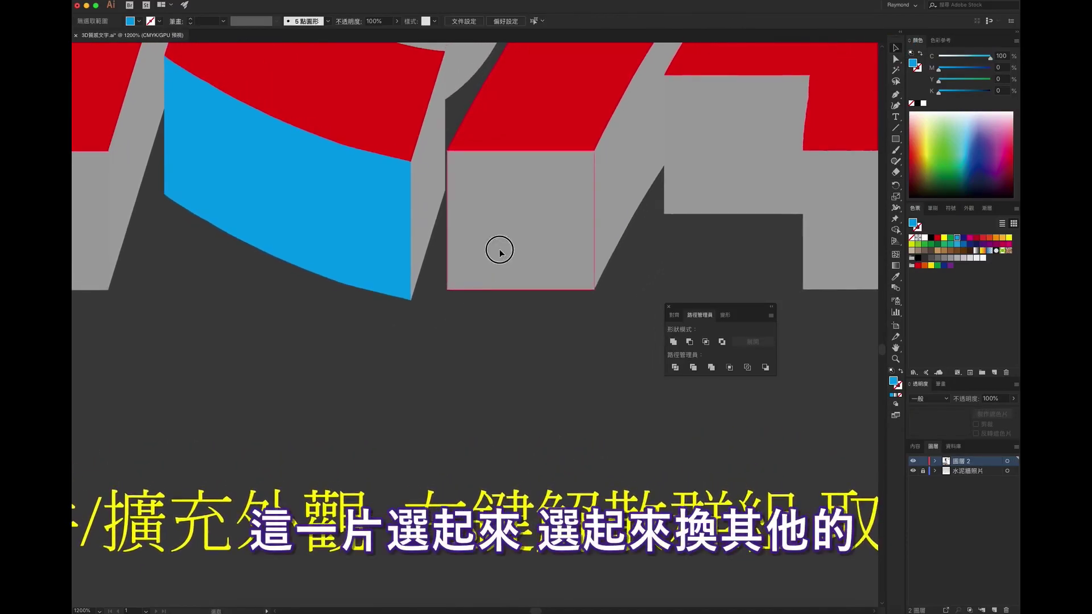
{"action": "left_click", "coordinate": [604, 219]}
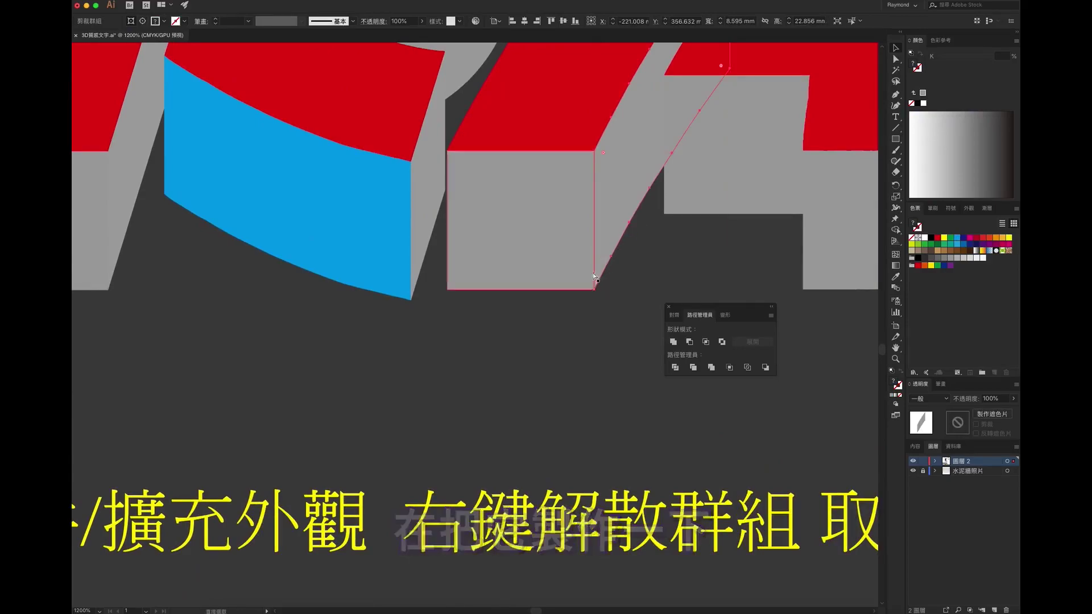
{"action": "scroll", "coordinate": [592, 281], "scroll_direction": "right", "scroll_amount": 1}
{"action": "scroll", "coordinate": [591, 328], "scroll_direction": "right", "scroll_amount": 5}
{"action": "left_click", "coordinate": [402, 273]}
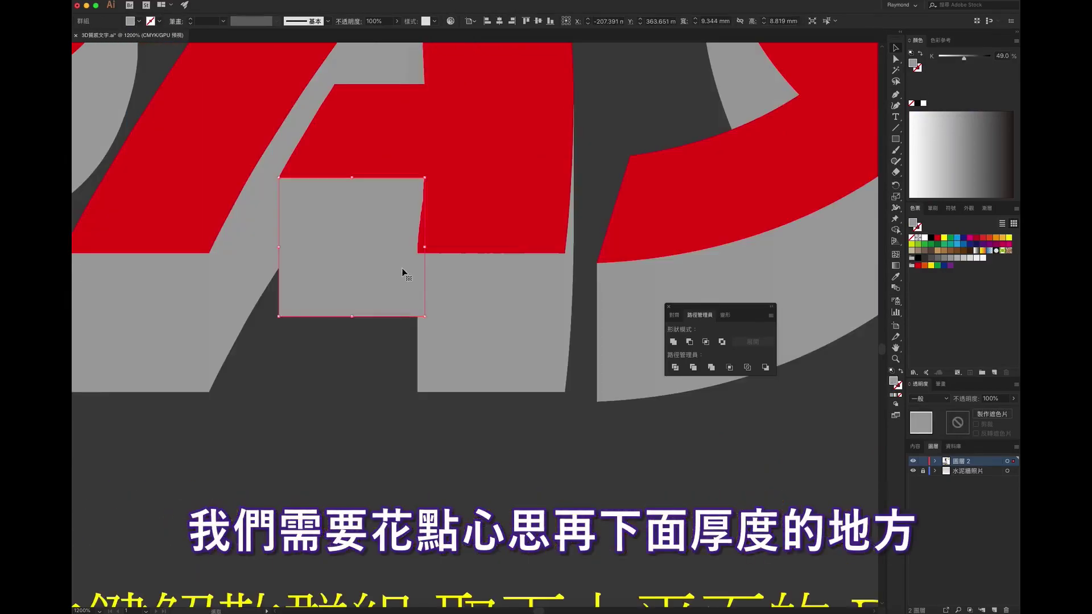
{"action": "scroll", "coordinate": [404, 260], "scroll_direction": "down", "scroll_amount": 2, "text": "alt"}
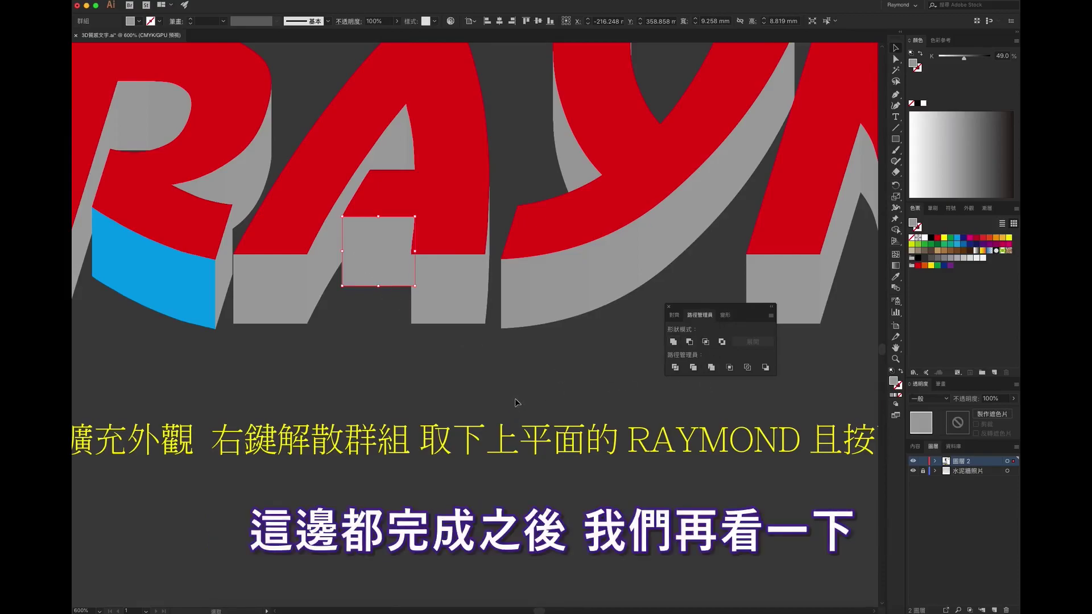
- Select a small grey fragment of the white RAYMOND and bring up the Gradient panel
{"action": "scroll", "coordinate": [517, 398], "scroll_direction": "up", "scroll_amount": 2, "text": "alt"}
{"action": "scroll", "coordinate": [517, 398], "scroll_direction": "down", "scroll_amount": 2, "text": "alt"}
{"action": "scroll", "coordinate": [516, 398], "scroll_direction": "down", "scroll_amount": 1, "text": "alt"}
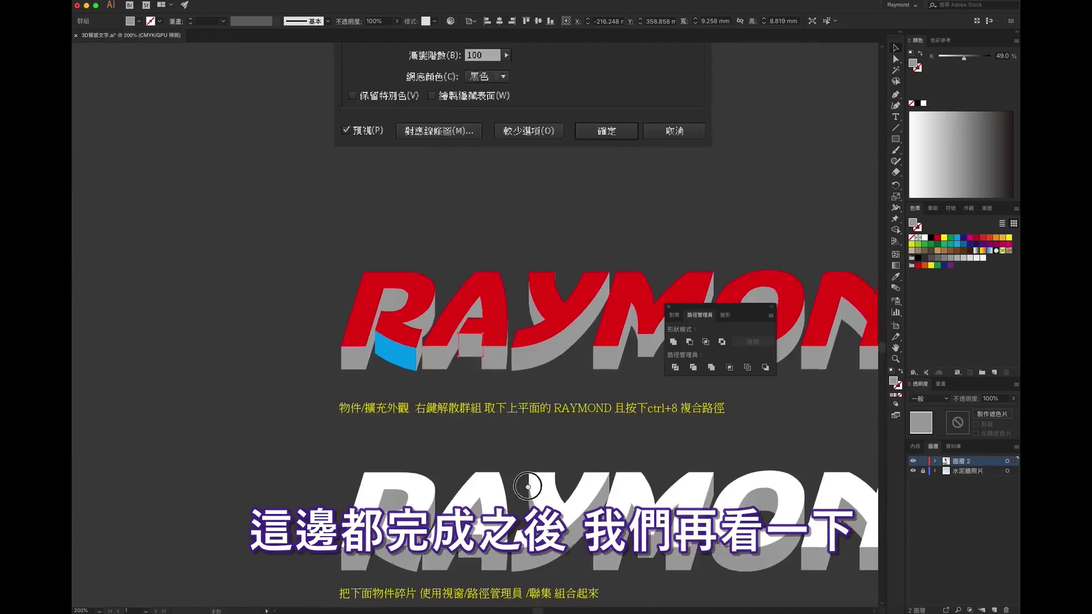
{"action": "scroll", "coordinate": [519, 477], "scroll_direction": "down", "scroll_amount": 2}
{"action": "scroll", "coordinate": [518, 476], "scroll_direction": "down", "scroll_amount": 5}
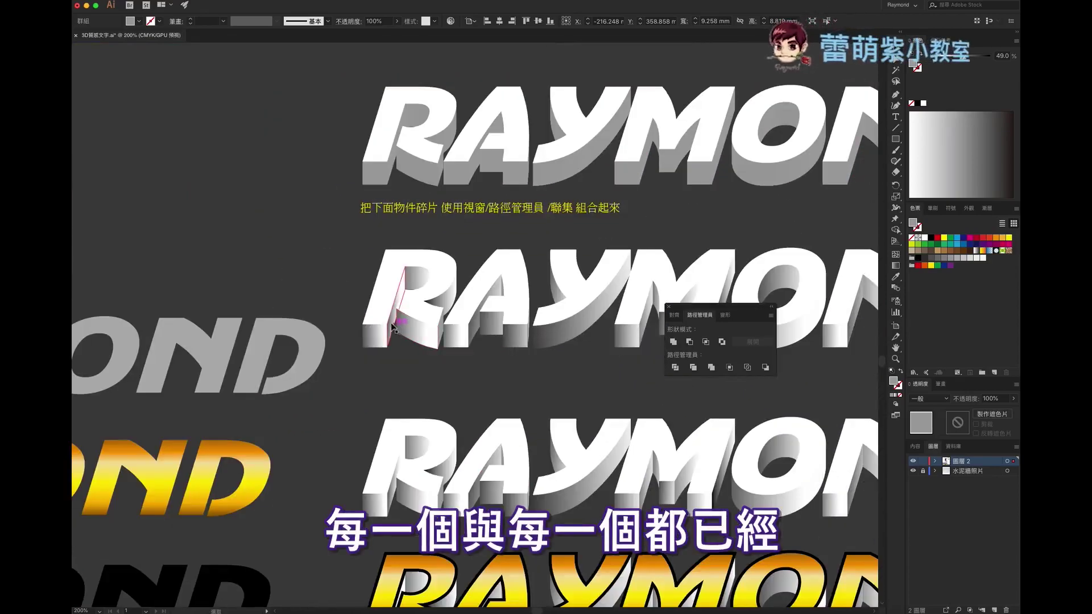
{"action": "left_click", "coordinate": [424, 365]}
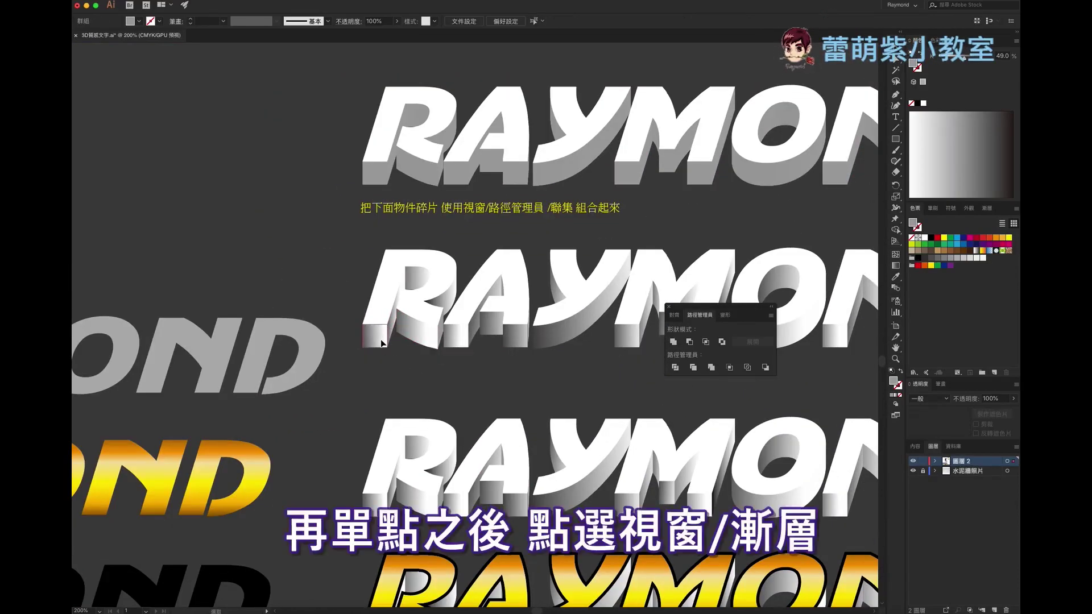
{"action": "left_click", "coordinate": [383, 344]}
{"action": "left_click", "coordinate": [307, 1]}
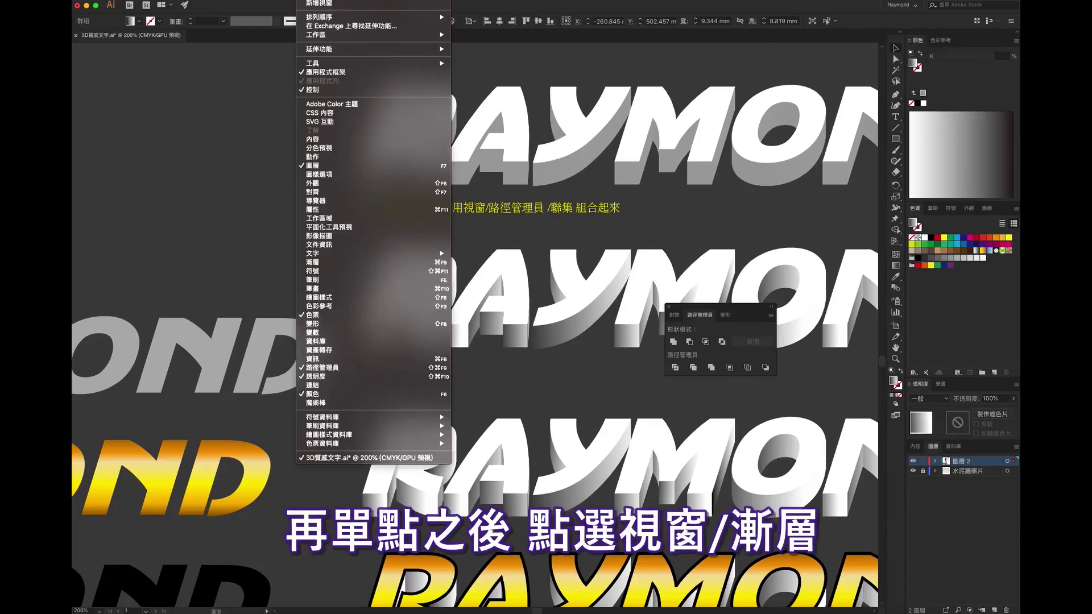
{"action": "left_click", "coordinate": [345, 263]}
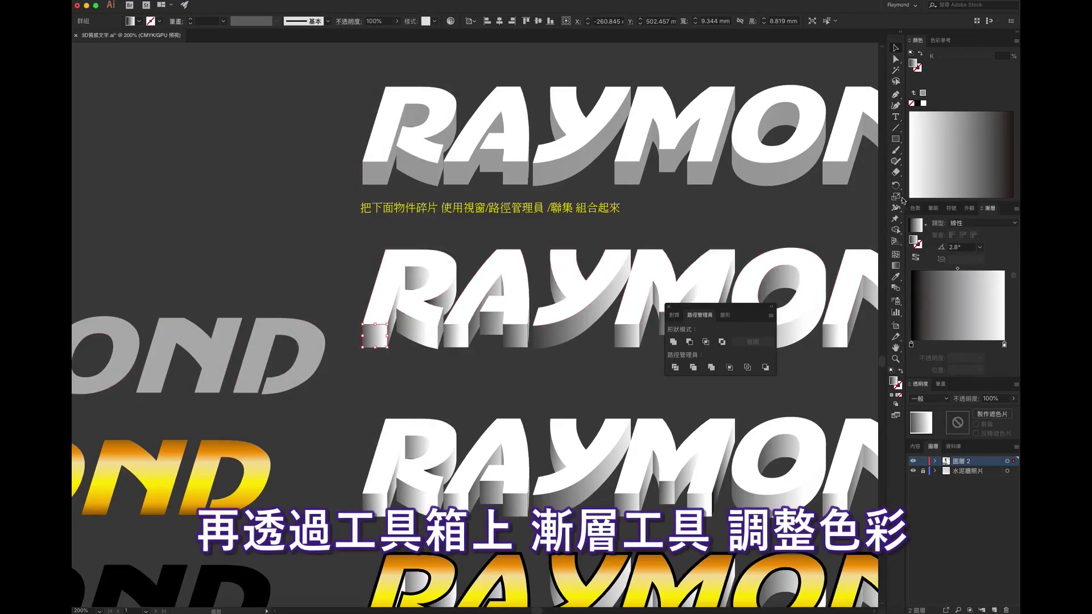
- Redraw the small piece's gradient horizontally at 0°, light to dark, and restore fill focus
{"action": "left_click", "coordinate": [896, 265]}
{"action": "left_click_drag", "start_coordinate": [362, 333], "coordinate": [437, 339]}
{"action": "left_click", "coordinate": [413, 337]}
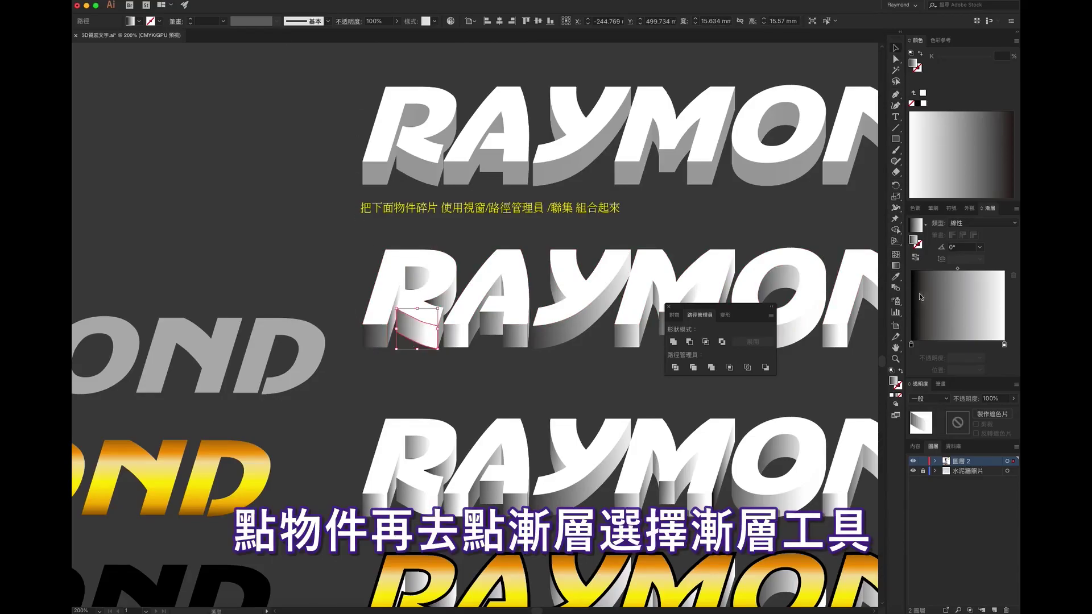
{"action": "left_click", "coordinate": [896, 266]}
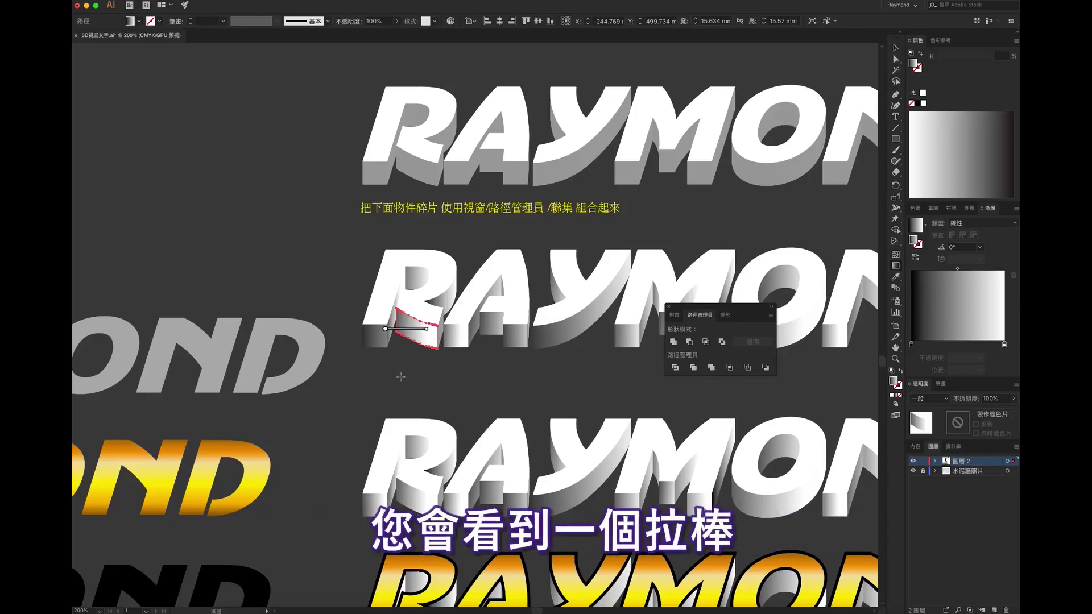
{"action": "mouse_move", "coordinate": [405, 330]}
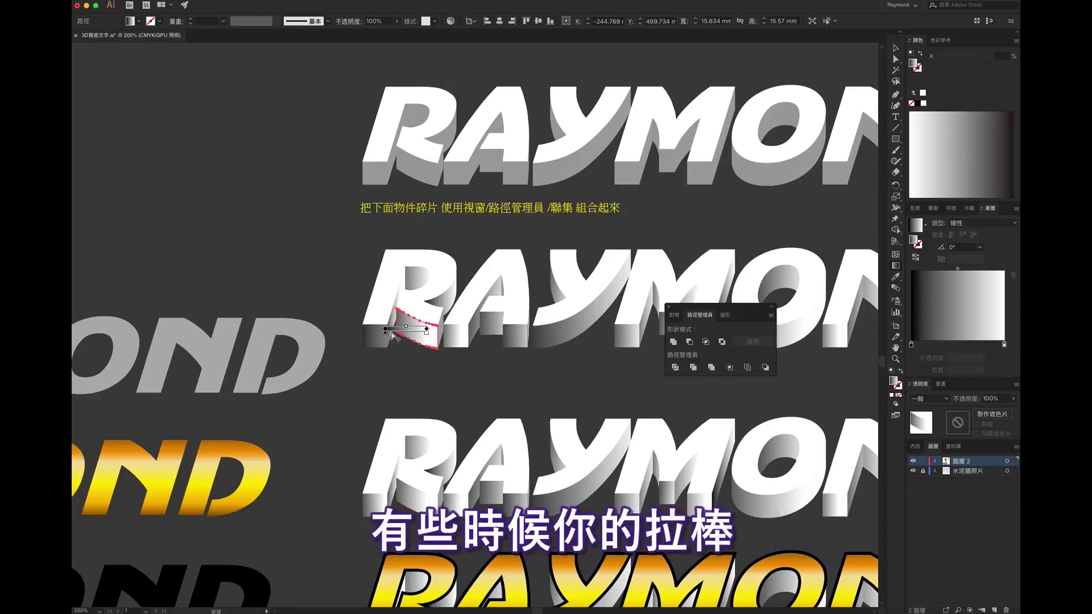
{"action": "key", "text": "x"}
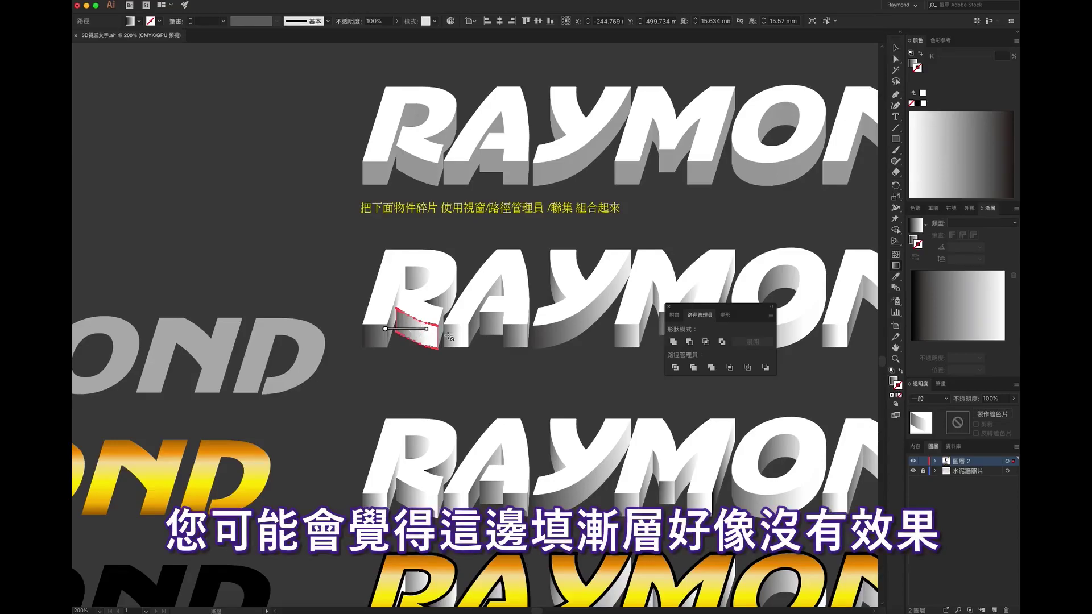
{"action": "left_click", "coordinate": [893, 382]}
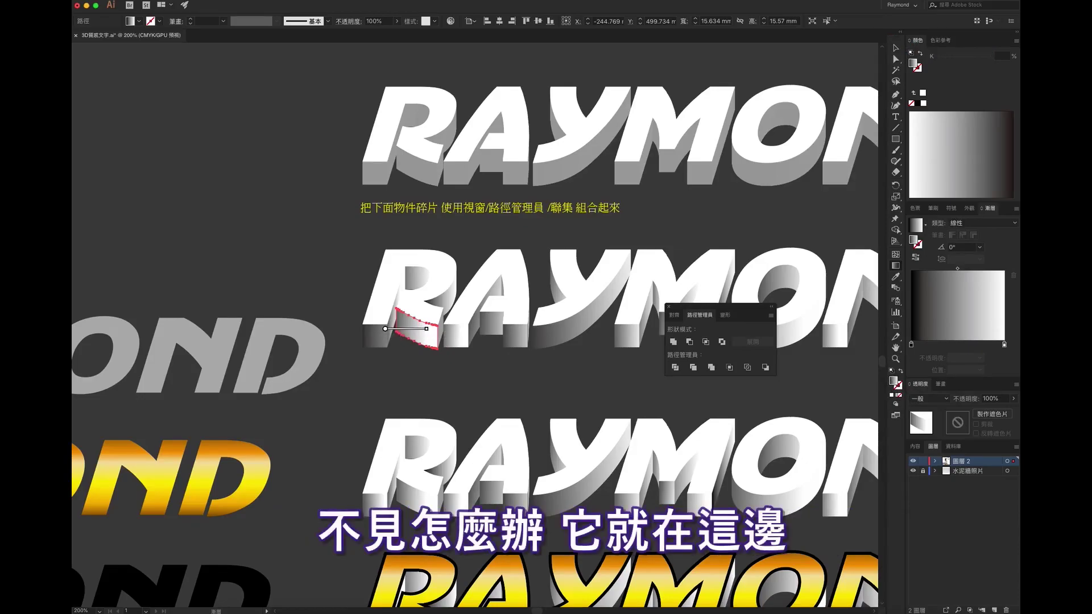
{"action": "left_click", "coordinate": [288, 1]}
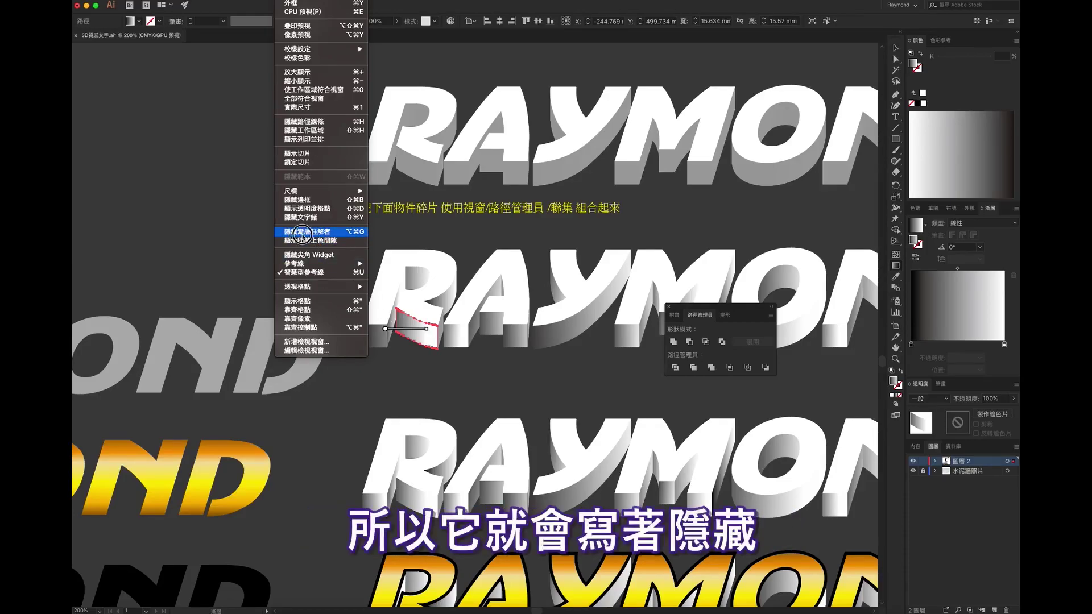
- Toggle the gradient annotator off, back on, and off again from the View menu
{"action": "left_click", "coordinate": [302, 232]}
{"action": "left_click", "coordinate": [284, 0]}
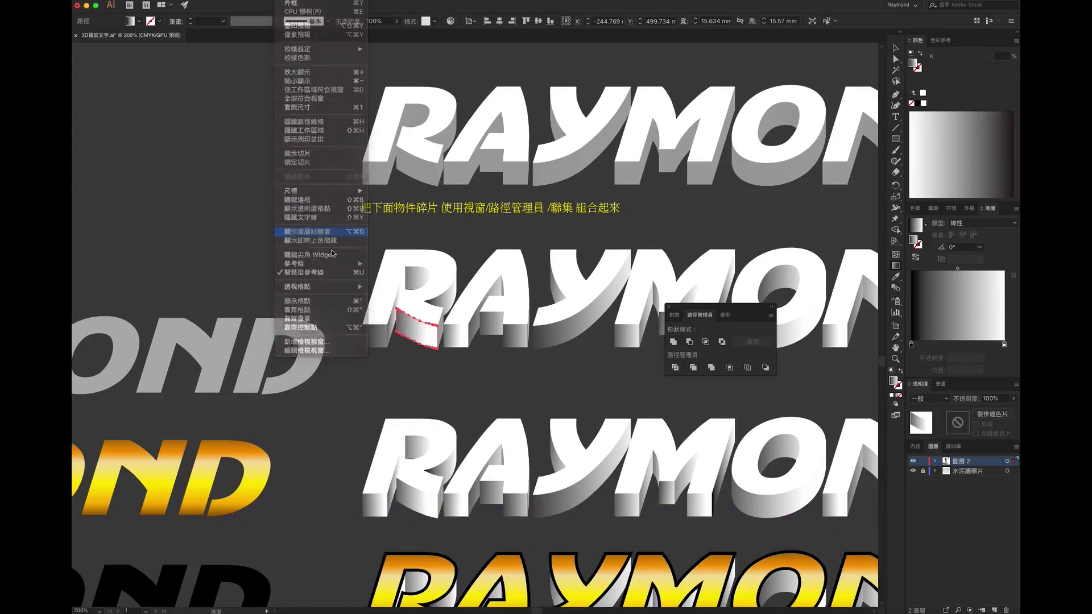
{"action": "left_click", "coordinate": [312, 232]}
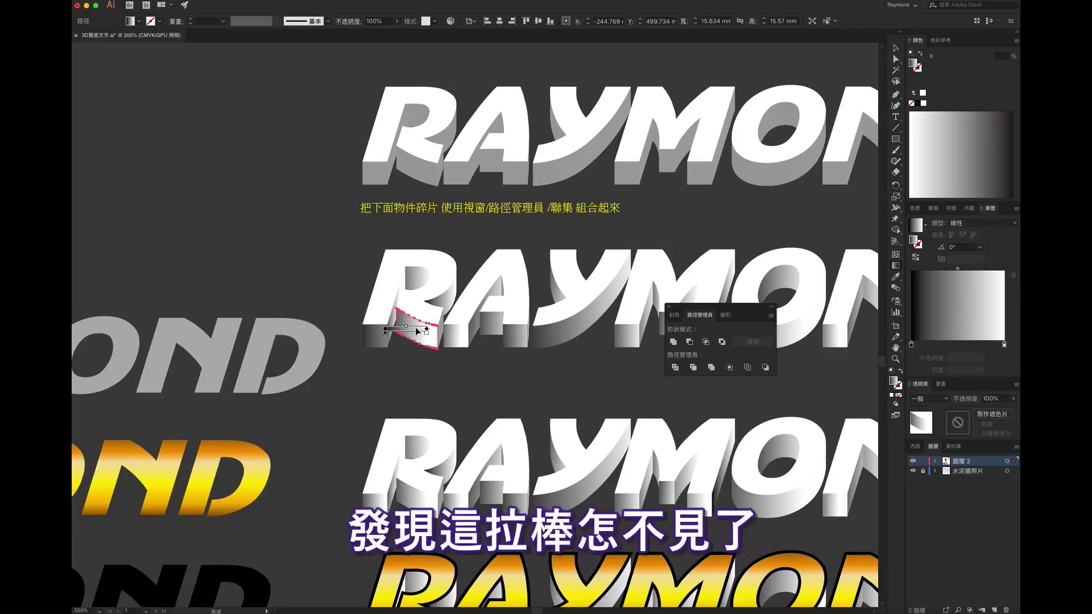
{"action": "left_click", "coordinate": [284, 0]}
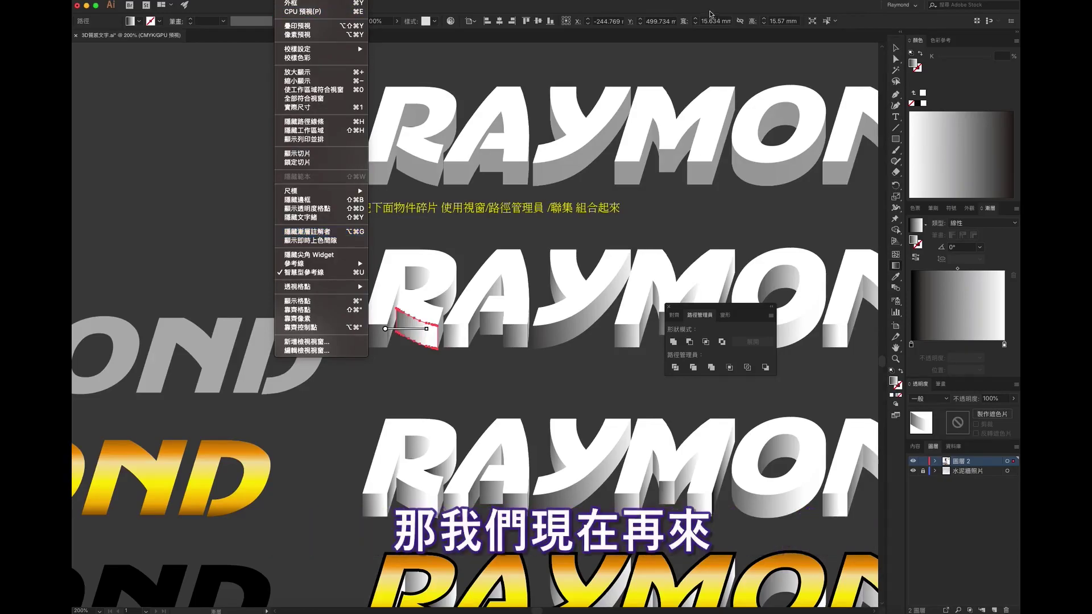
{"action": "left_click", "coordinate": [318, 232]}
- Select the R's gradient extrusion pieces and the second RAYMOND row with Direct Selection
{"action": "key", "text": "a"}
{"action": "left_click", "coordinate": [453, 330]}
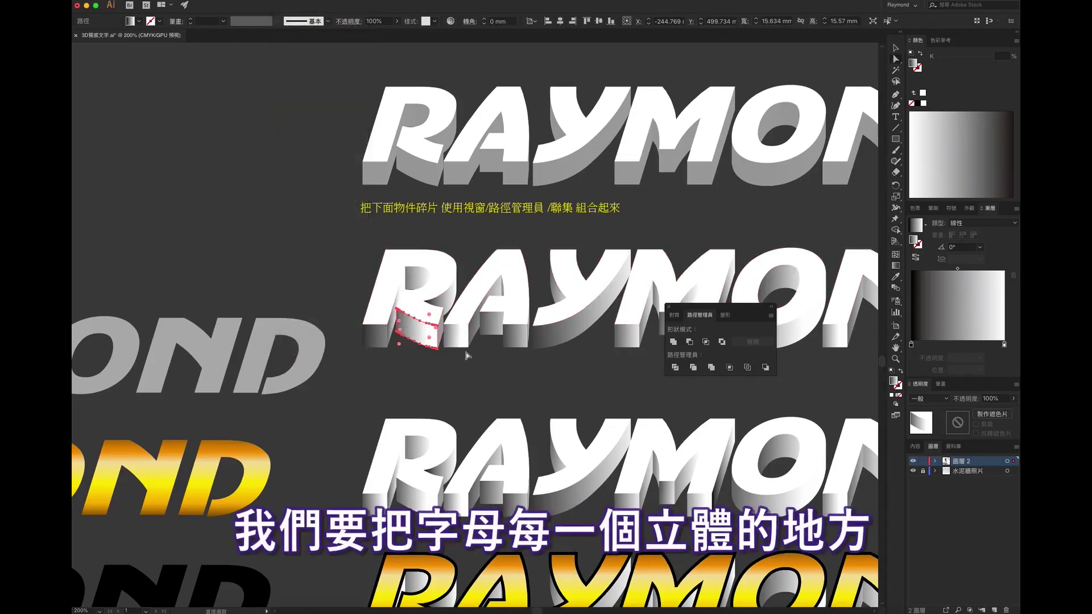
{"action": "left_click", "coordinate": [456, 340]}
{"action": "scroll", "coordinate": [520, 370], "scroll_direction": "right", "scroll_amount": 3}
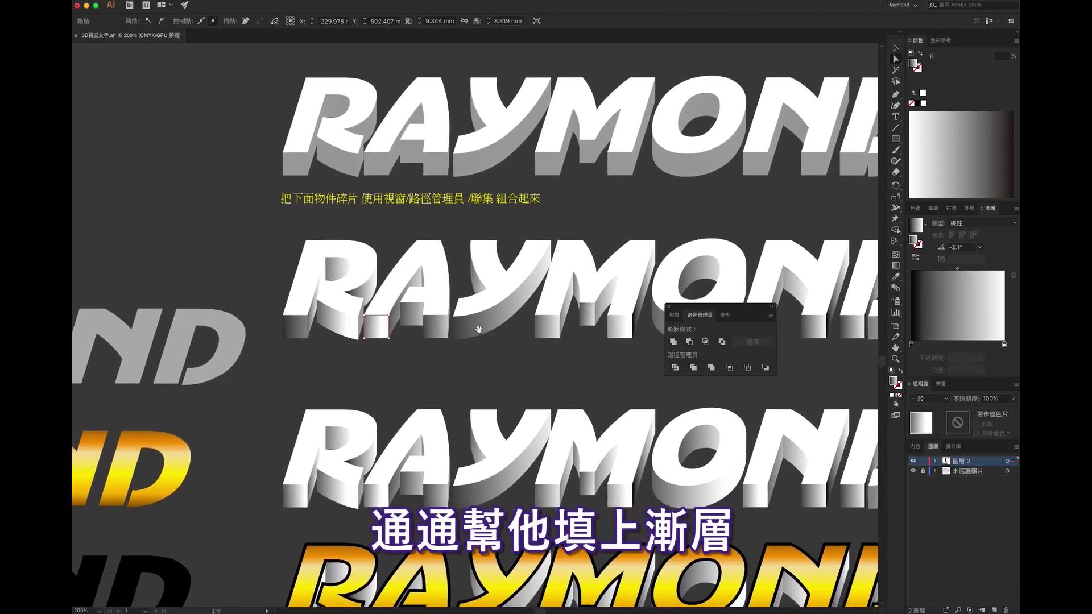
{"action": "scroll", "coordinate": [478, 330], "scroll_direction": "right", "scroll_amount": 1}
{"action": "scroll", "coordinate": [503, 363], "scroll_direction": "right", "scroll_amount": 2}
{"action": "scroll", "coordinate": [472, 338], "scroll_direction": "right", "scroll_amount": 2}
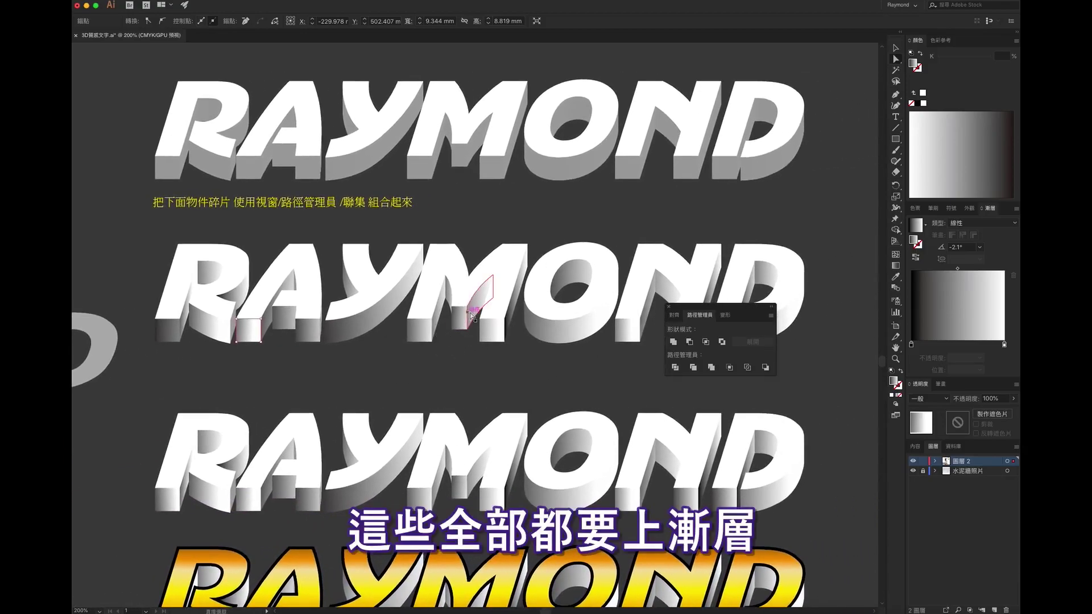
{"action": "scroll", "coordinate": [463, 345], "scroll_direction": "right", "scroll_amount": 3}
{"action": "left_click", "coordinate": [510, 307]}
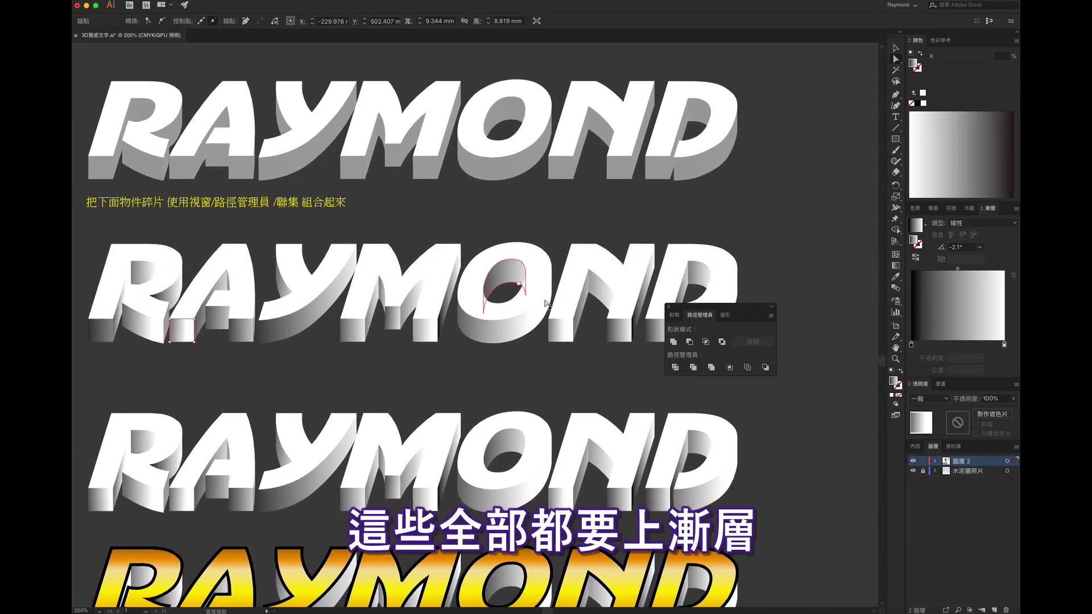
{"action": "scroll", "coordinate": [586, 336], "scroll_direction": "right", "scroll_amount": 3}
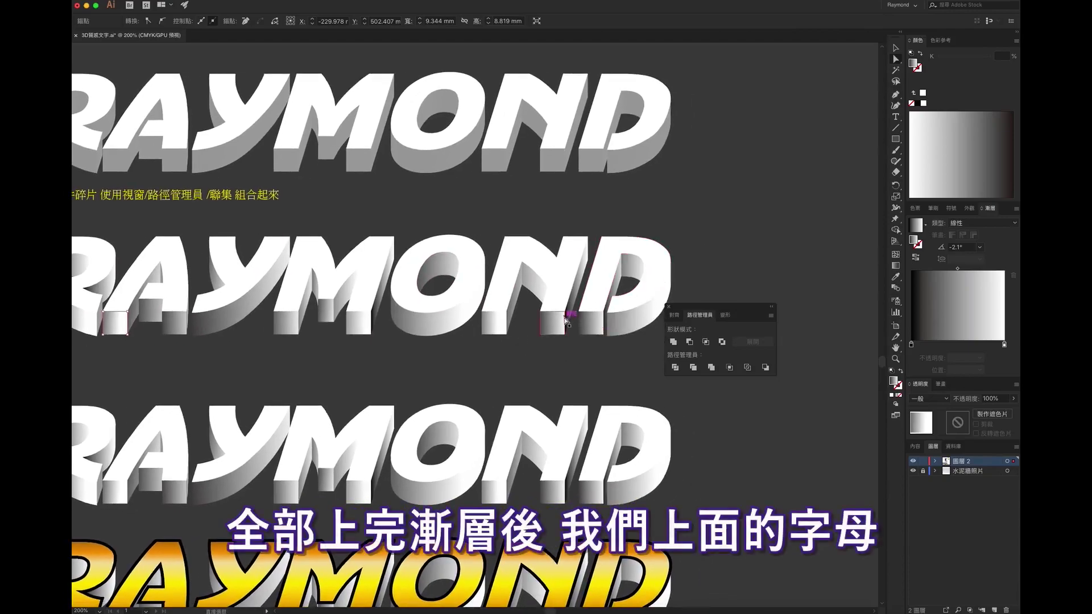
{"action": "scroll", "coordinate": [571, 322], "scroll_direction": "right", "scroll_amount": 1}
{"action": "scroll", "coordinate": [569, 325], "scroll_direction": "down", "scroll_amount": 3}
{"action": "scroll", "coordinate": [485, 353], "scroll_direction": "up", "scroll_amount": 2}
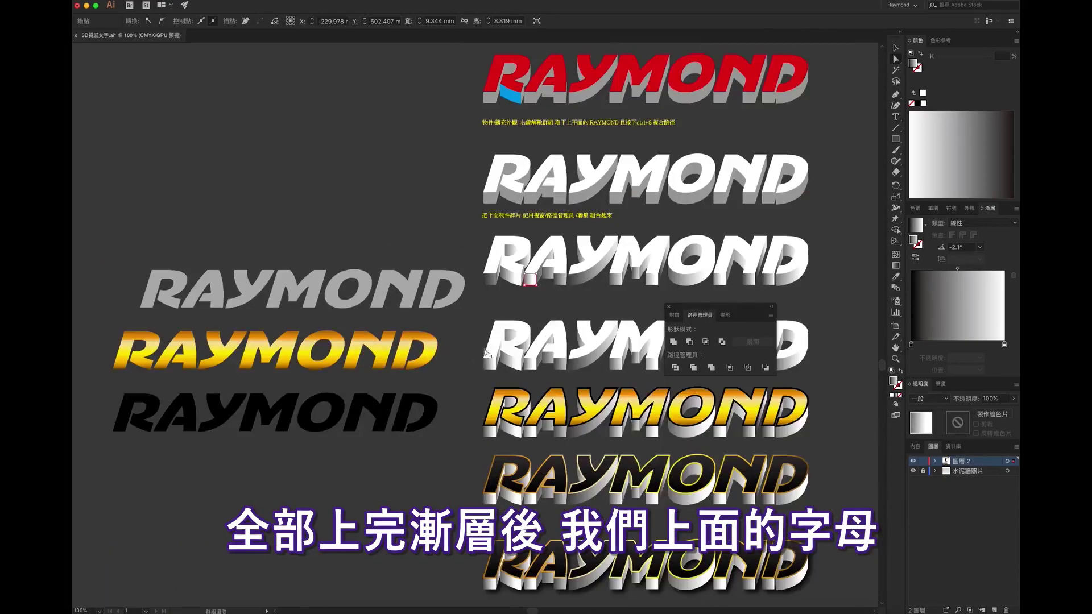
{"action": "left_click", "coordinate": [529, 339]}
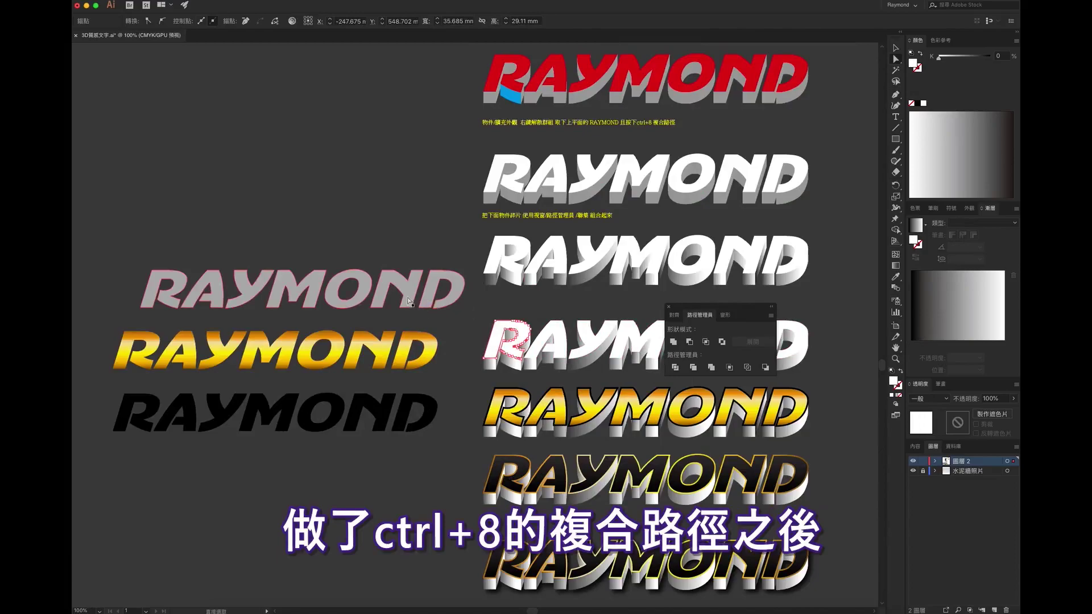
{"action": "left_click", "coordinate": [393, 350]}
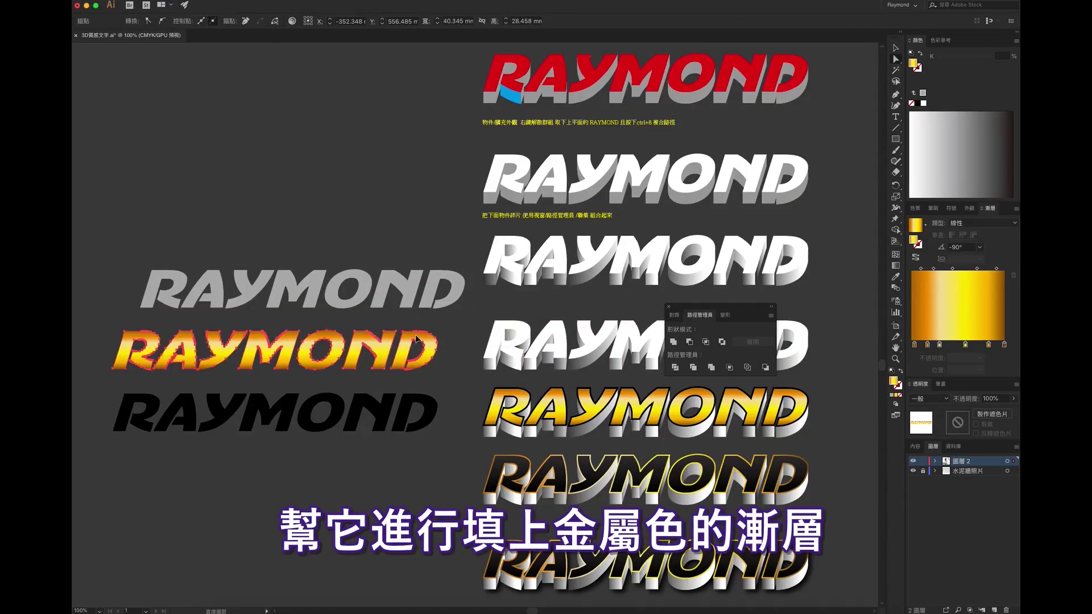
{"action": "left_click_drag", "start_coordinate": [142, 330], "coordinate": [437, 355]}
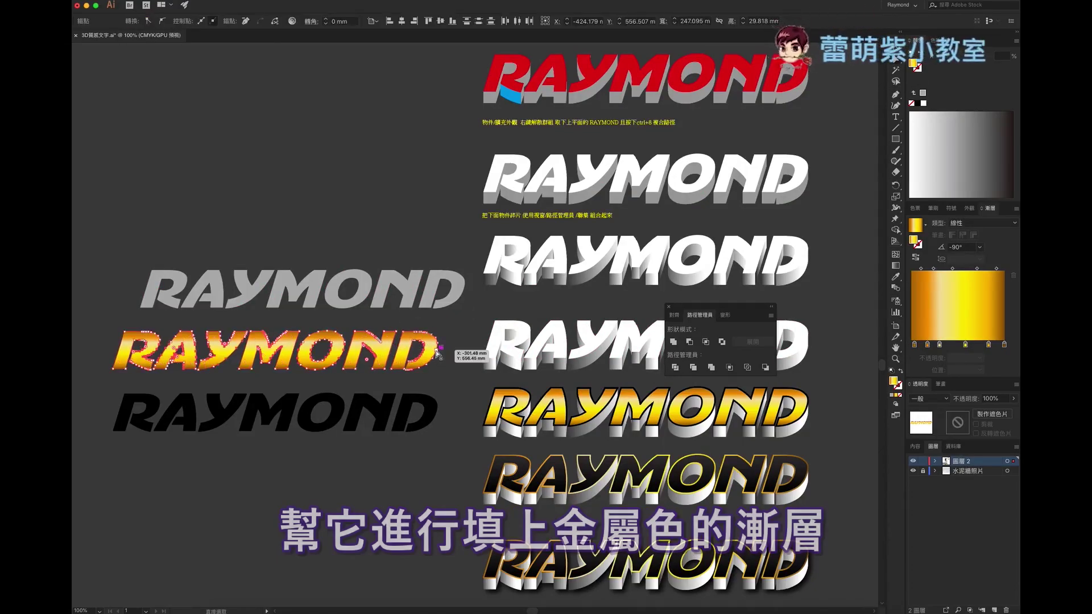
{"action": "left_click", "coordinate": [416, 321]}
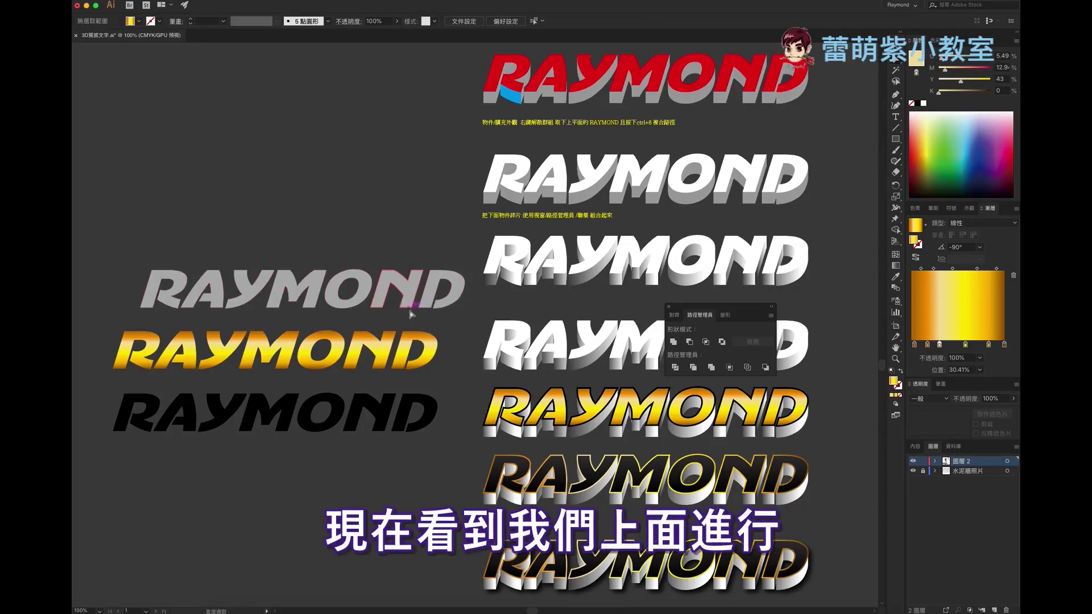
{"action": "left_click", "coordinate": [395, 338]}
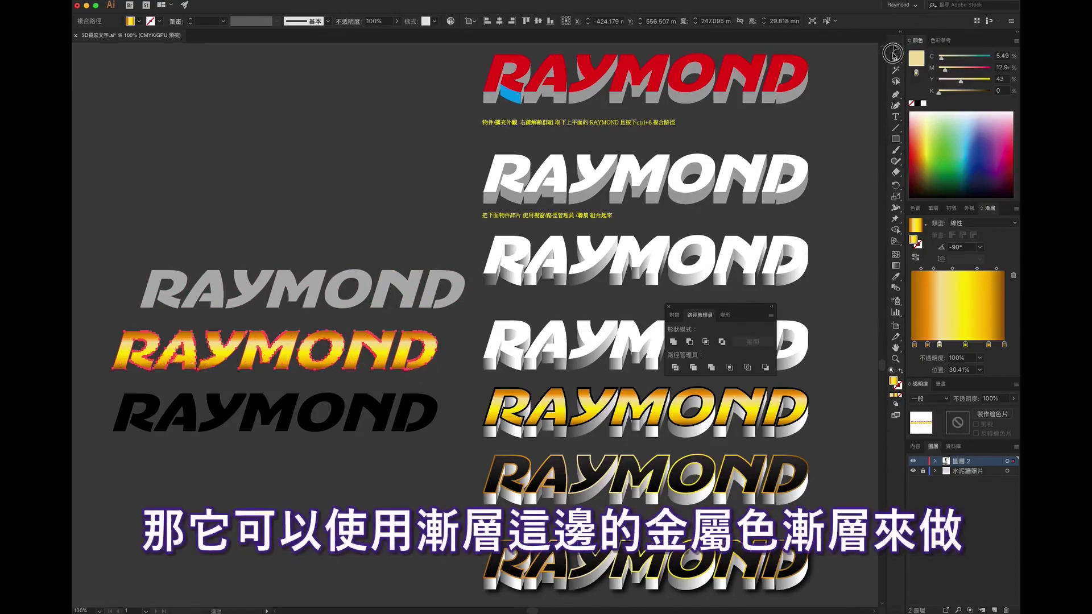
{"action": "key", "text": "v"}
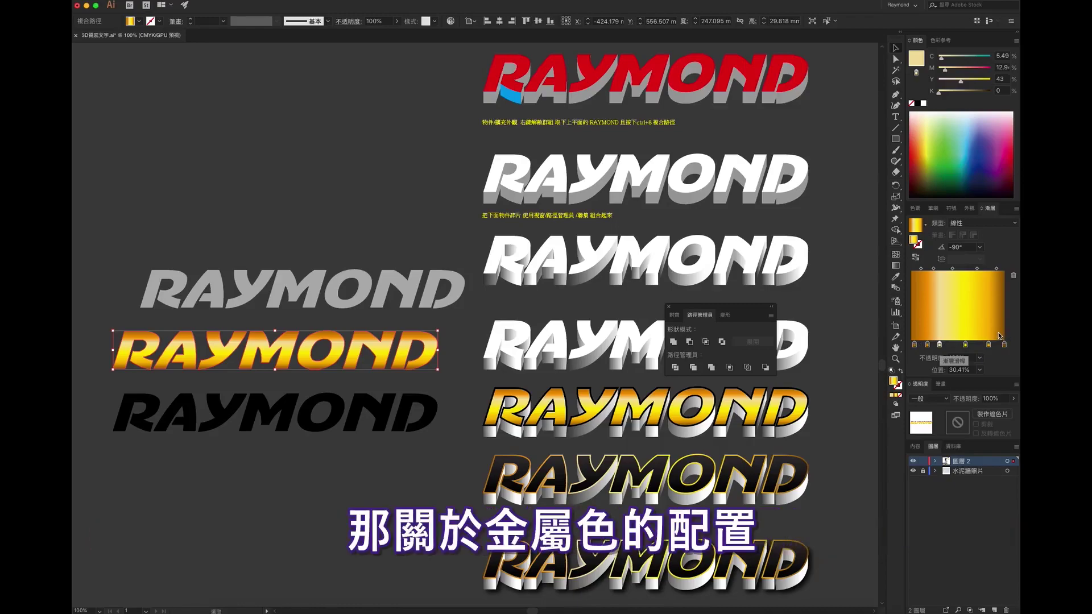
{"action": "left_click", "coordinate": [501, 292]}
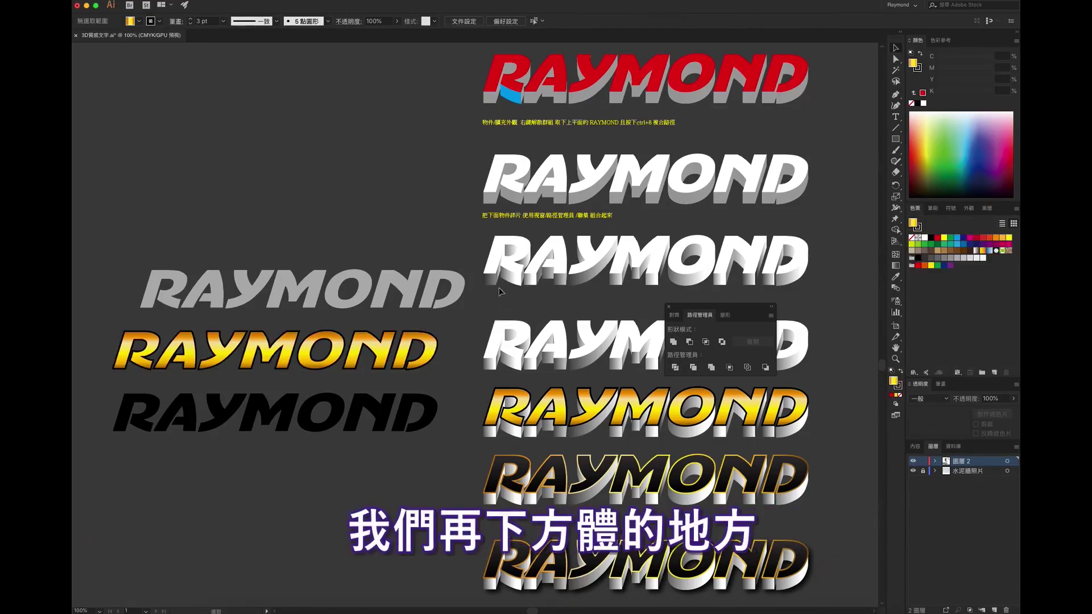
{"action": "left_click_drag", "start_coordinate": [496, 287], "coordinate": [496, 286]}
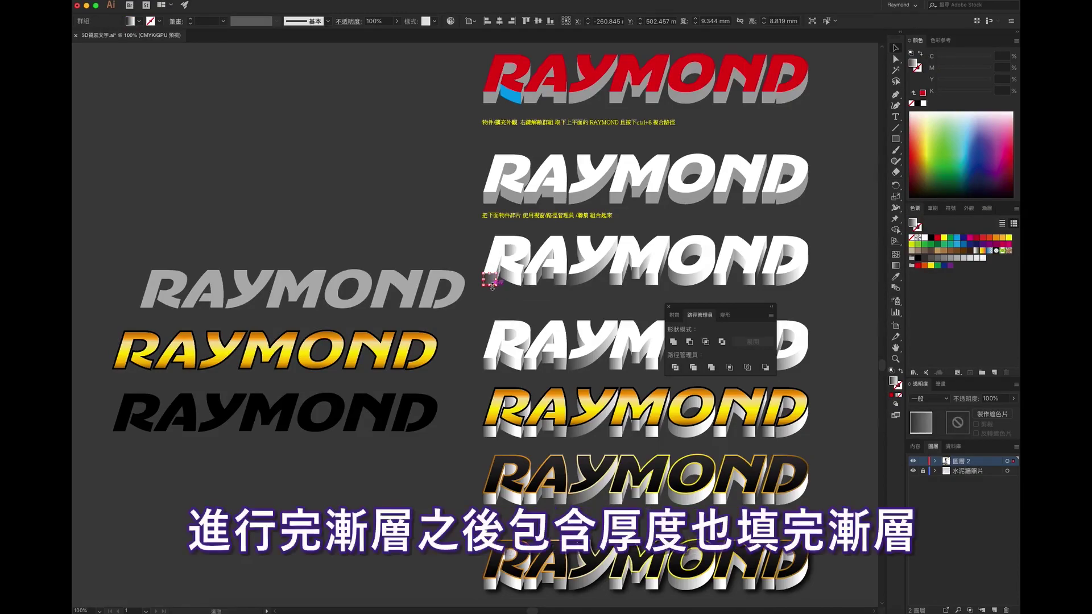
{"action": "left_click", "coordinate": [511, 283]}
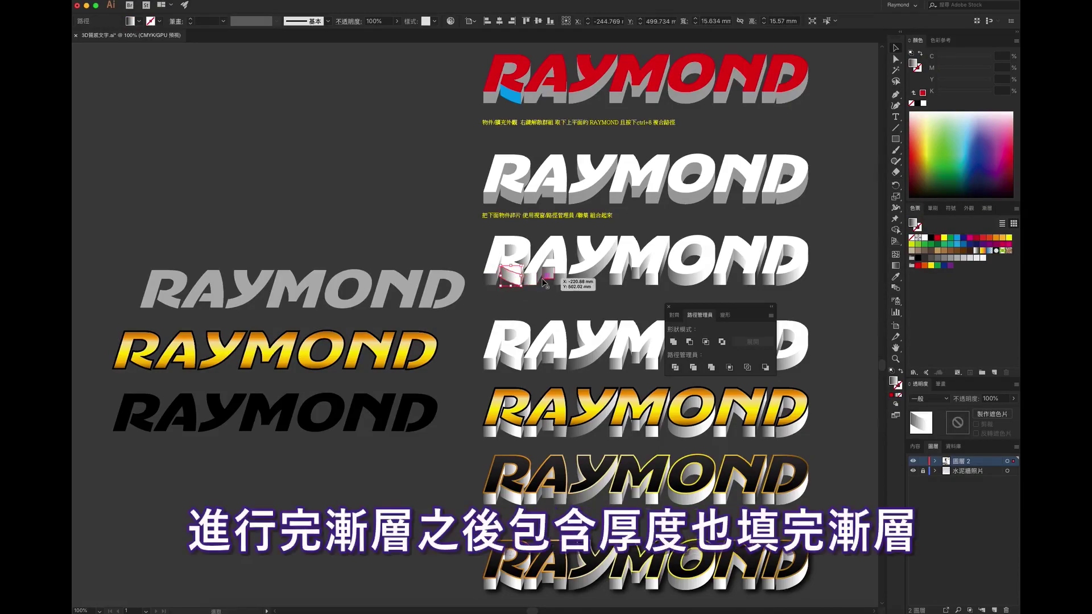
{"action": "left_click", "coordinate": [508, 303]}
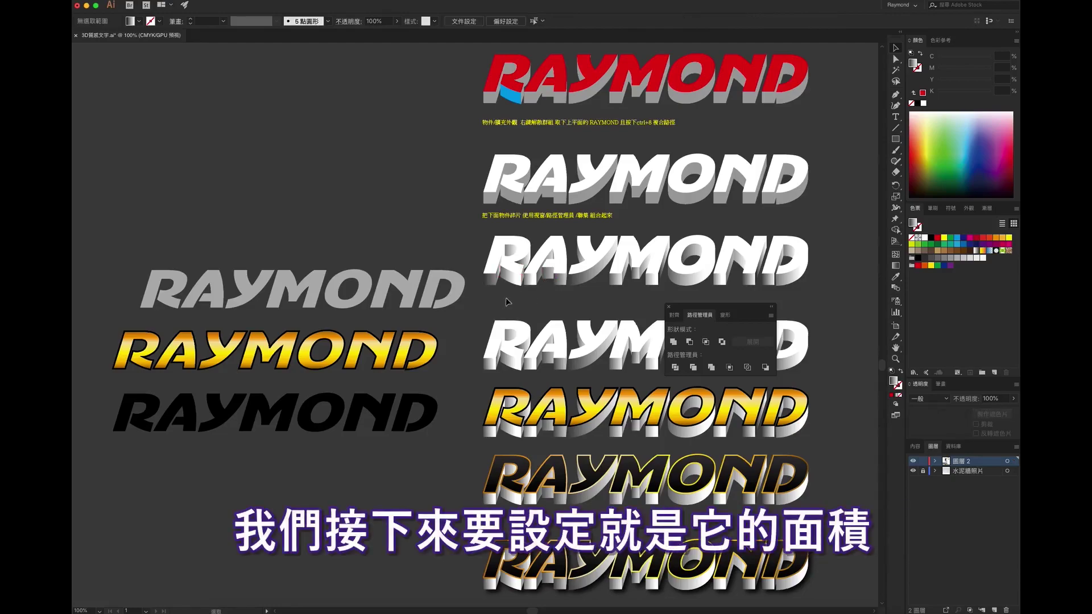
{"action": "left_click", "coordinate": [525, 333]}
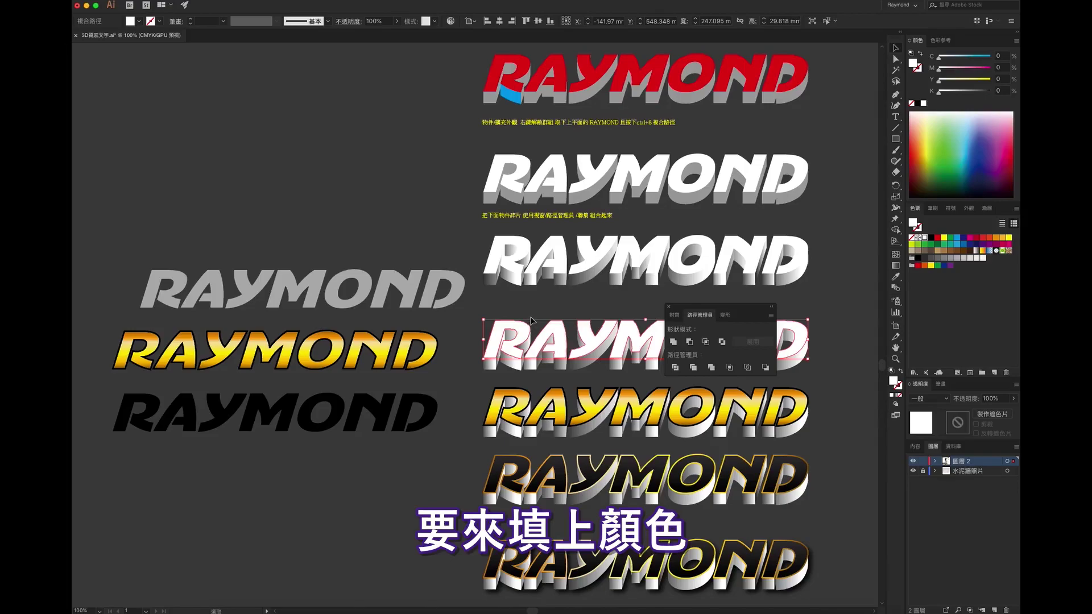
{"action": "left_click_drag", "start_coordinate": [458, 480], "coordinate": [431, 407]}
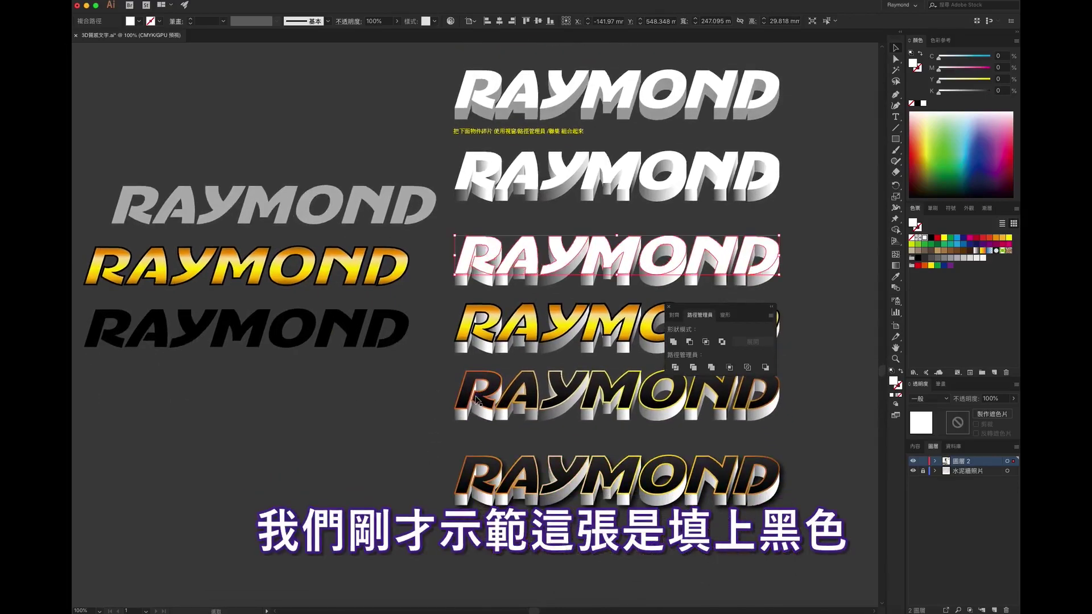
{"action": "scroll", "coordinate": [481, 400], "scroll_direction": "up", "scroll_amount": 3}
{"action": "left_click", "coordinate": [503, 377]}
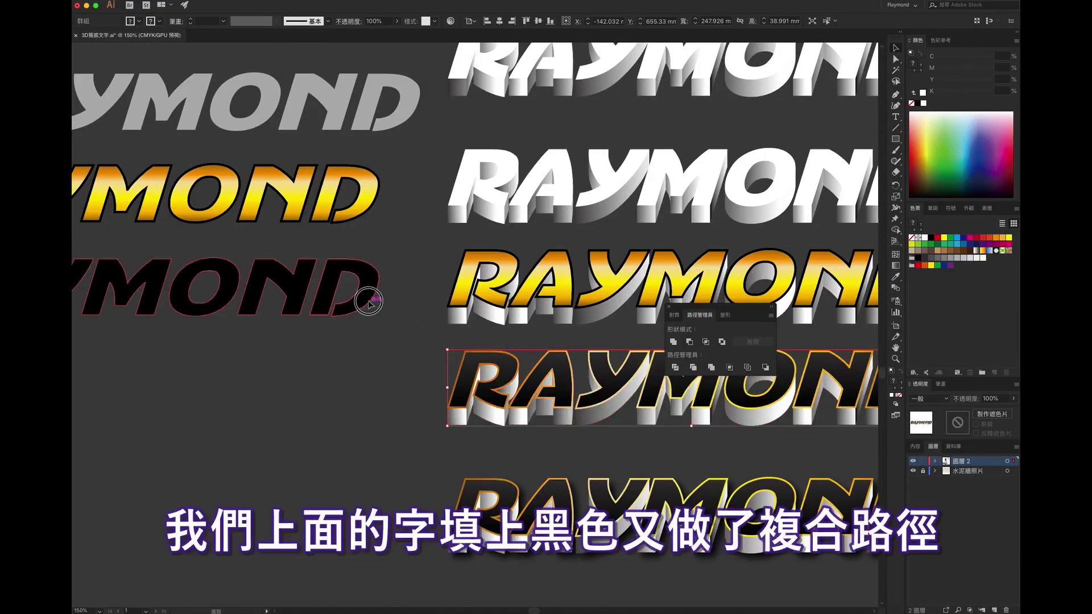
- Combine the black RAYMOND letters into one compound path
{"action": "left_click", "coordinate": [369, 300]}
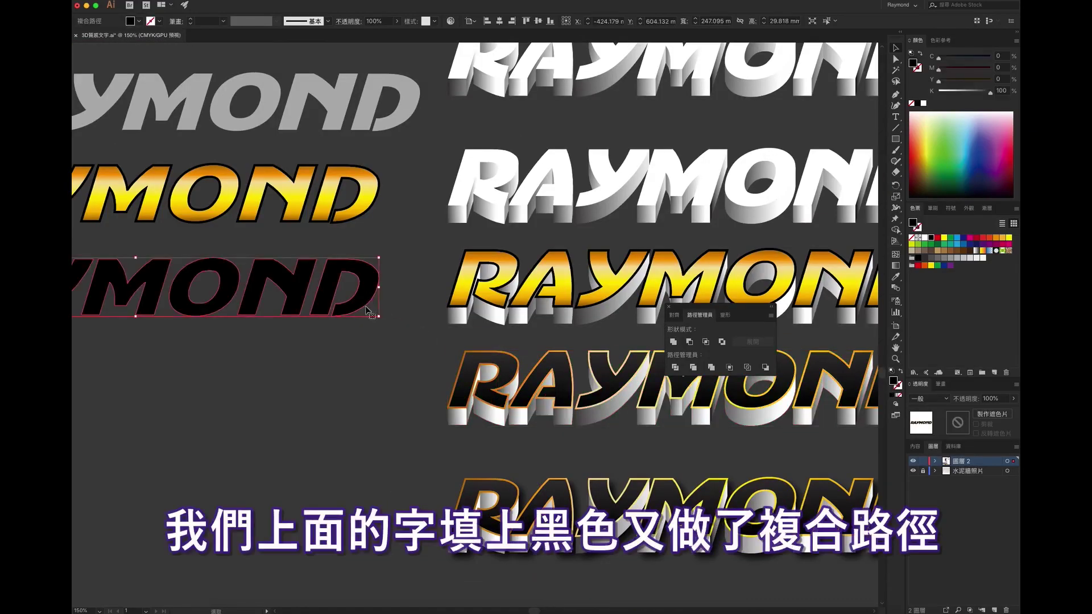
{"action": "left_click_drag", "start_coordinate": [295, 361], "coordinate": [520, 389]}
{"action": "key", "text": "v"}
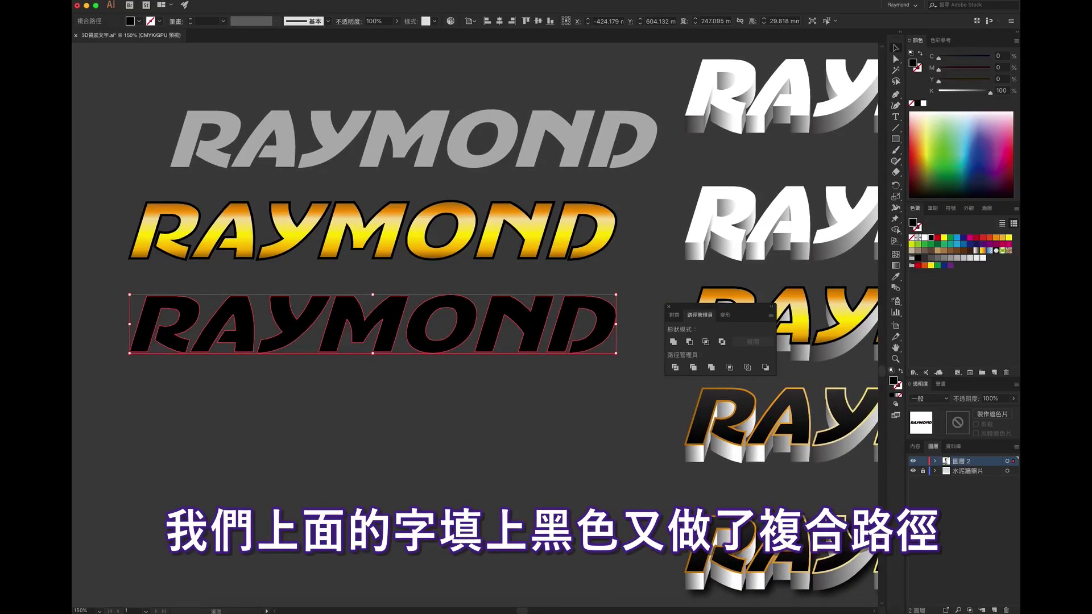
{"action": "left_click", "coordinate": [200, 1]}
{"action": "mouse_move", "coordinate": [239, 291]}
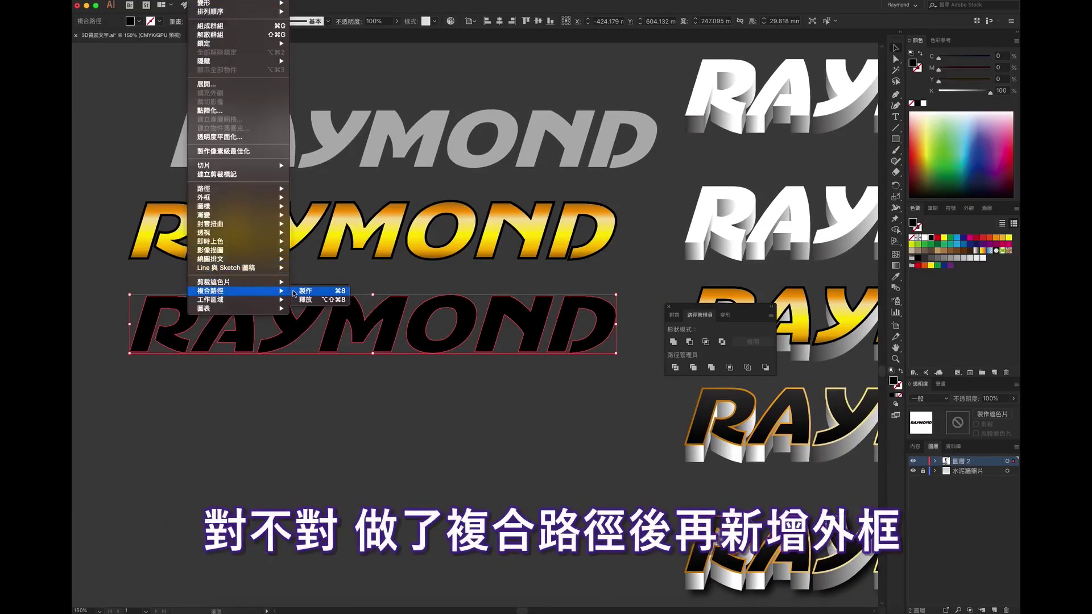
{"action": "left_click", "coordinate": [297, 292]}
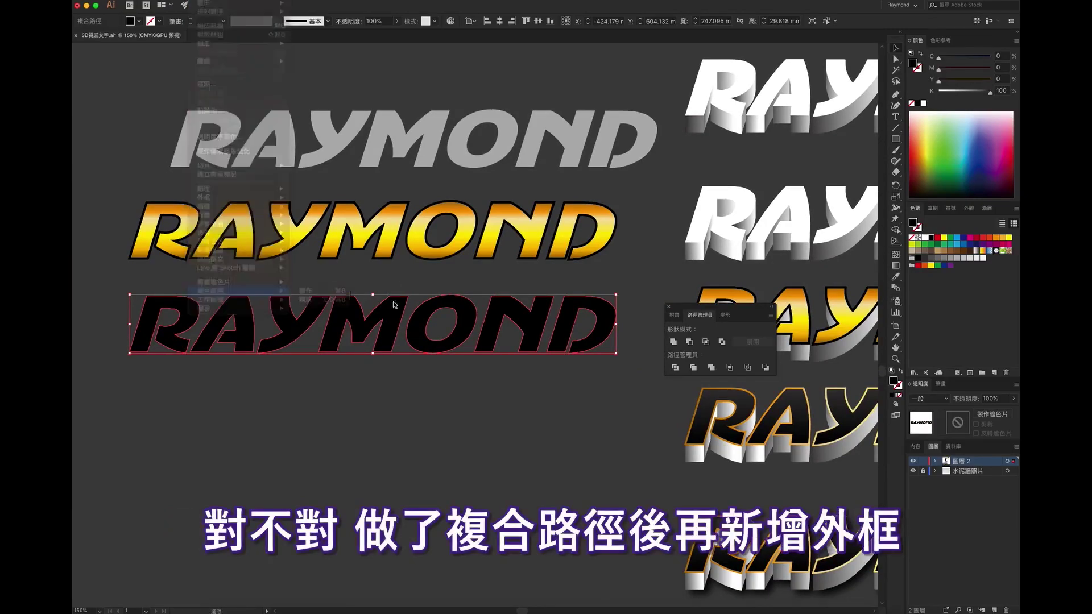
- Give the black RAYMOND a 3 pt yellow-to-red gradient stroke
{"action": "left_click", "coordinate": [899, 386]}
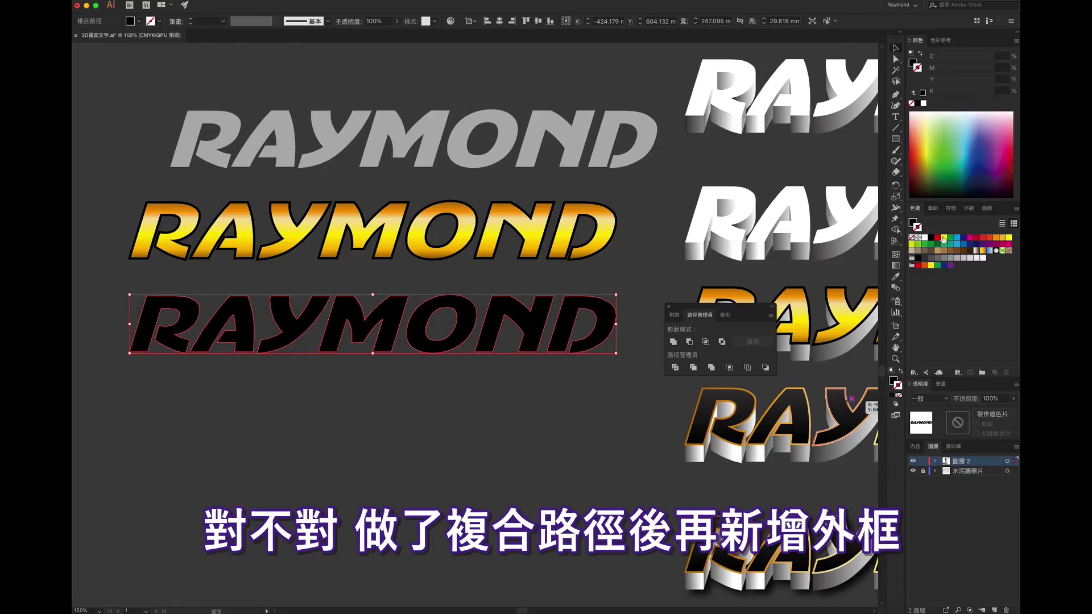
{"action": "left_click", "coordinate": [983, 238]}
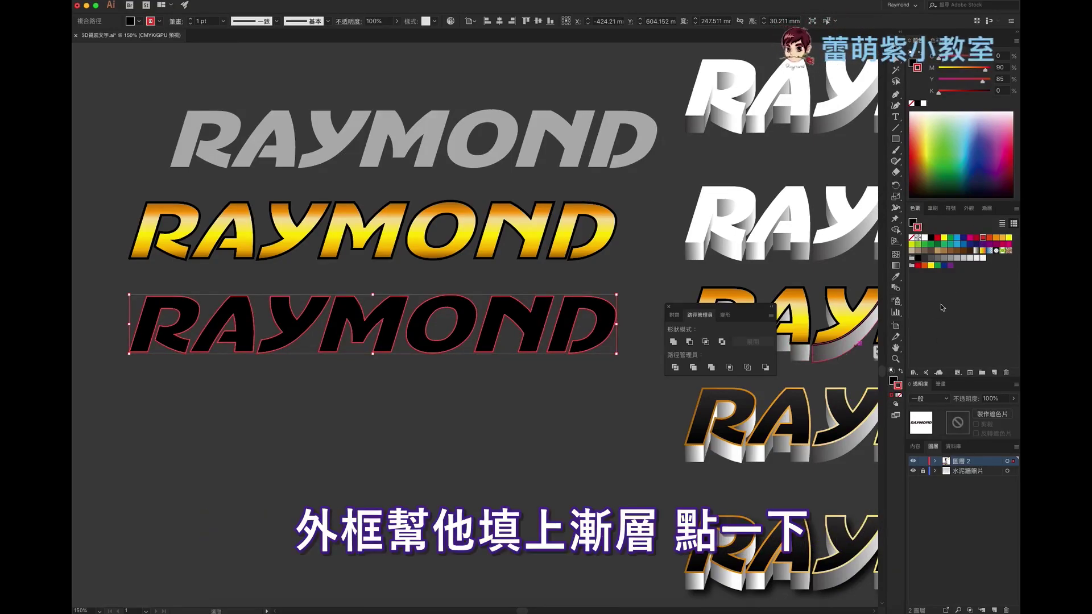
{"action": "left_click", "coordinate": [983, 251]}
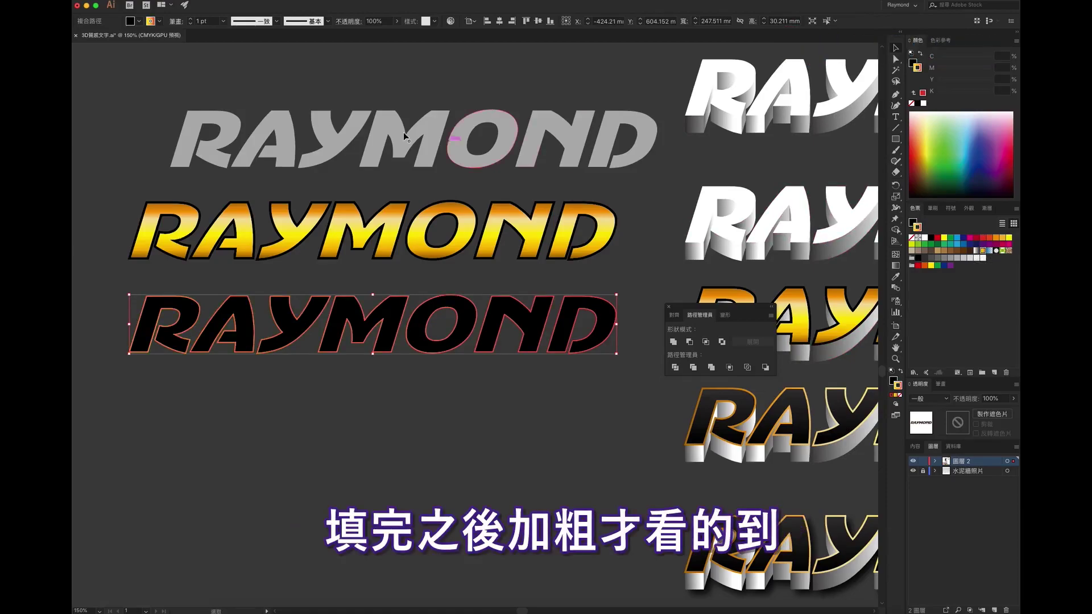
{"action": "left_click", "coordinate": [222, 22]}
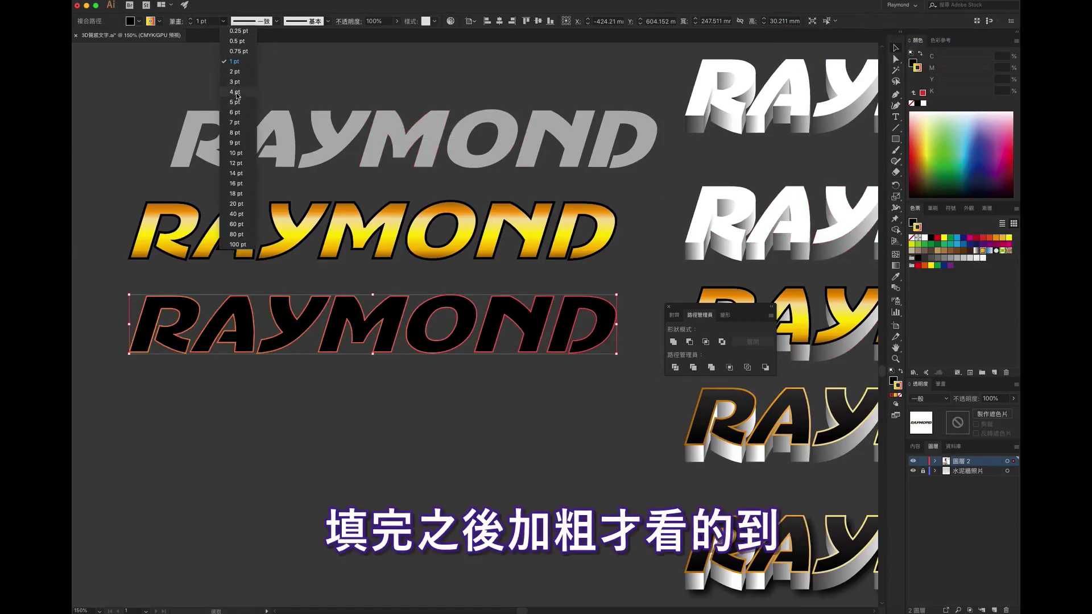
{"action": "left_click", "coordinate": [232, 83]}
- Lay a copy of the gradient-outlined black RAYMOND over the white 3D text and bring it to front
{"action": "left_click", "coordinate": [452, 430]}
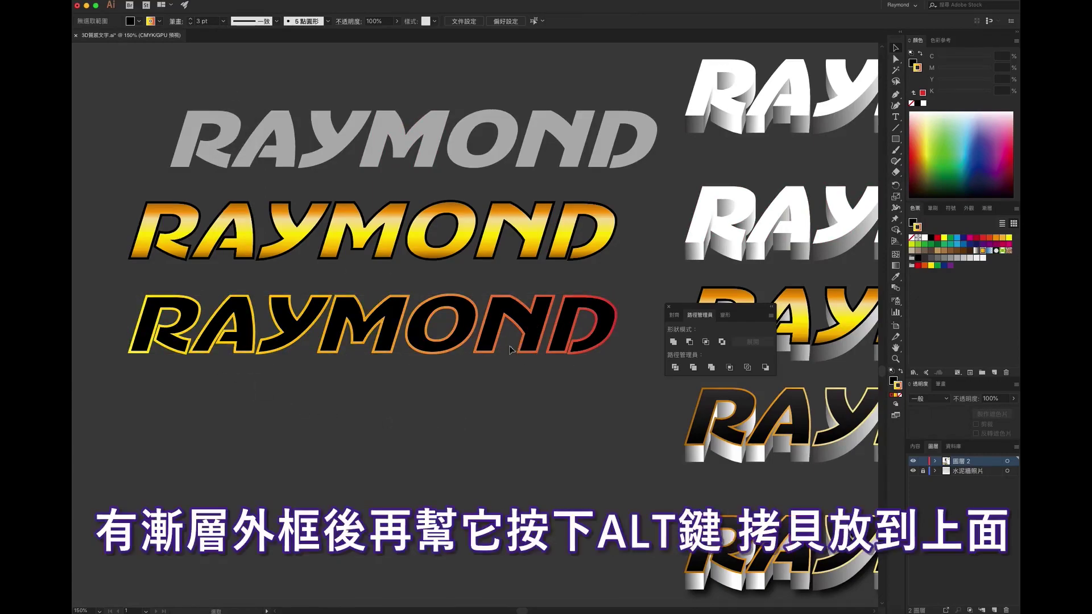
{"action": "left_click_drag", "start_coordinate": [496, 386], "coordinate": [215, 438]}
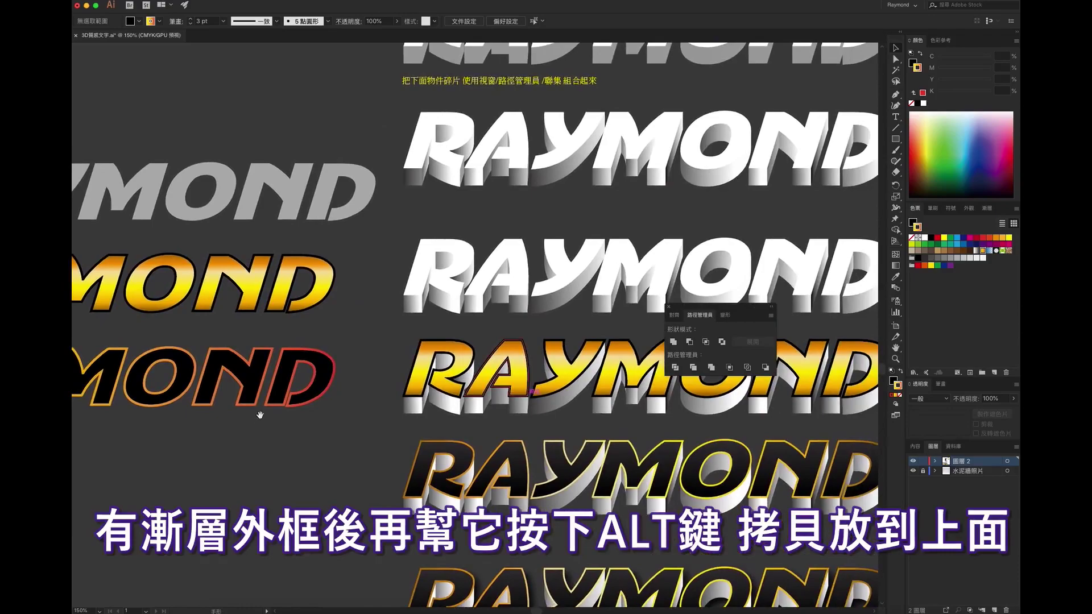
{"action": "left_click", "coordinate": [254, 384]}
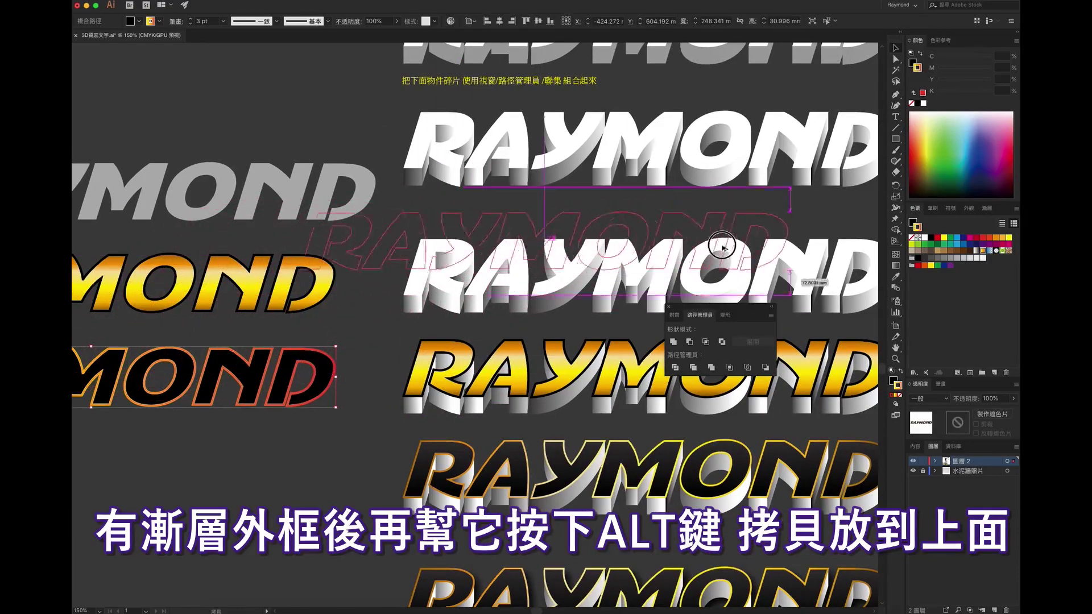
{"action": "left_click_drag", "start_coordinate": [254, 384], "coordinate": [751, 251]}
{"action": "left_click_drag", "start_coordinate": [411, 261], "coordinate": [454, 289]}
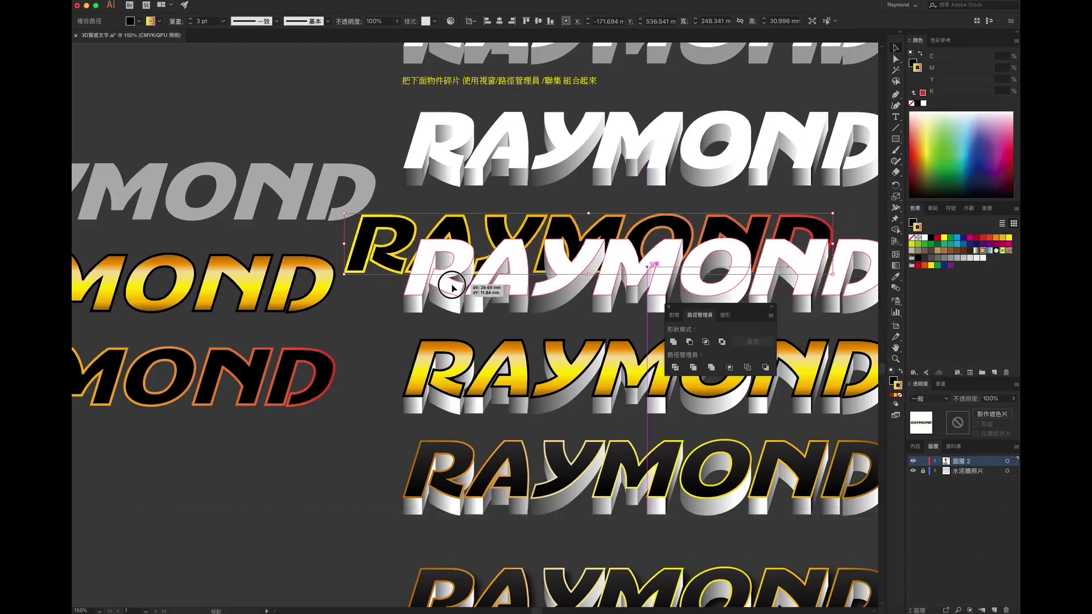
{"action": "left_click_drag", "start_coordinate": [453, 289], "coordinate": [453, 289]}
{"action": "right_click", "coordinate": [415, 289]}
{"action": "mouse_move", "coordinate": [438, 377]}
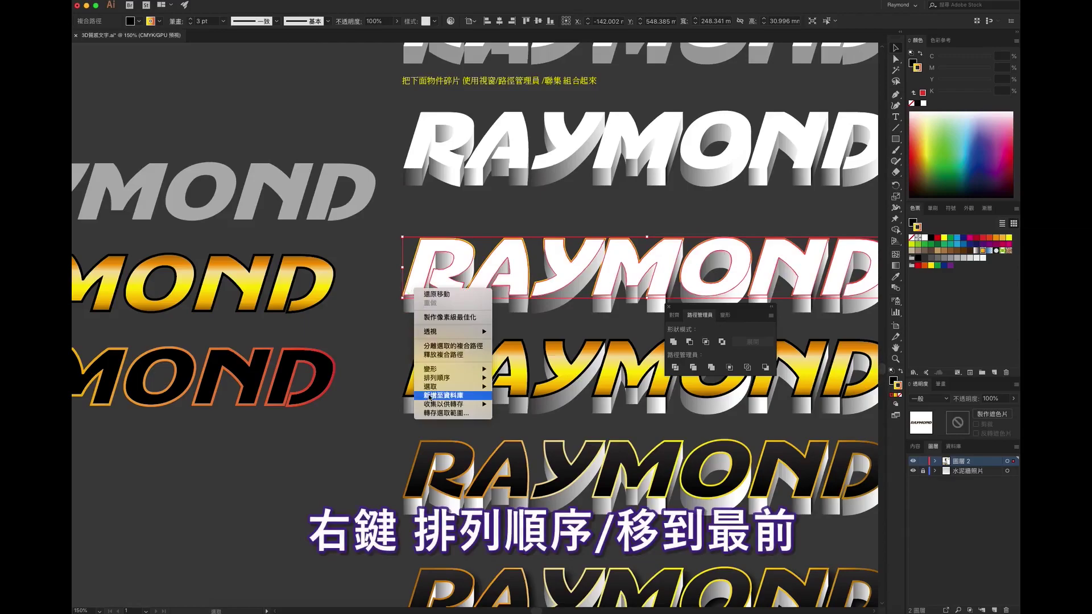
{"action": "left_click", "coordinate": [504, 378]}
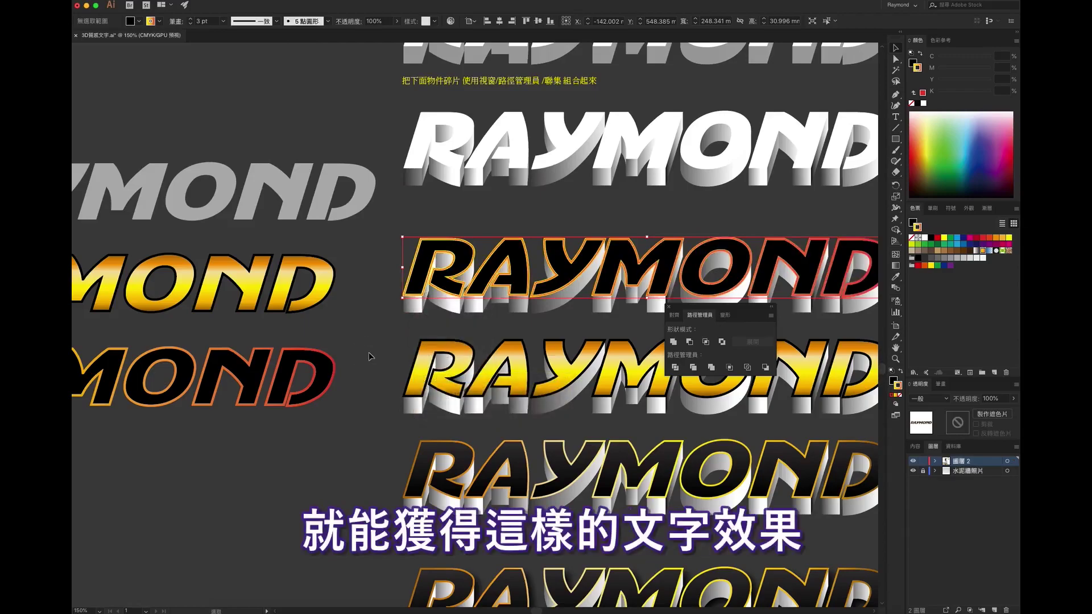
{"action": "left_click_drag", "start_coordinate": [578, 306], "coordinate": [326, 320]}
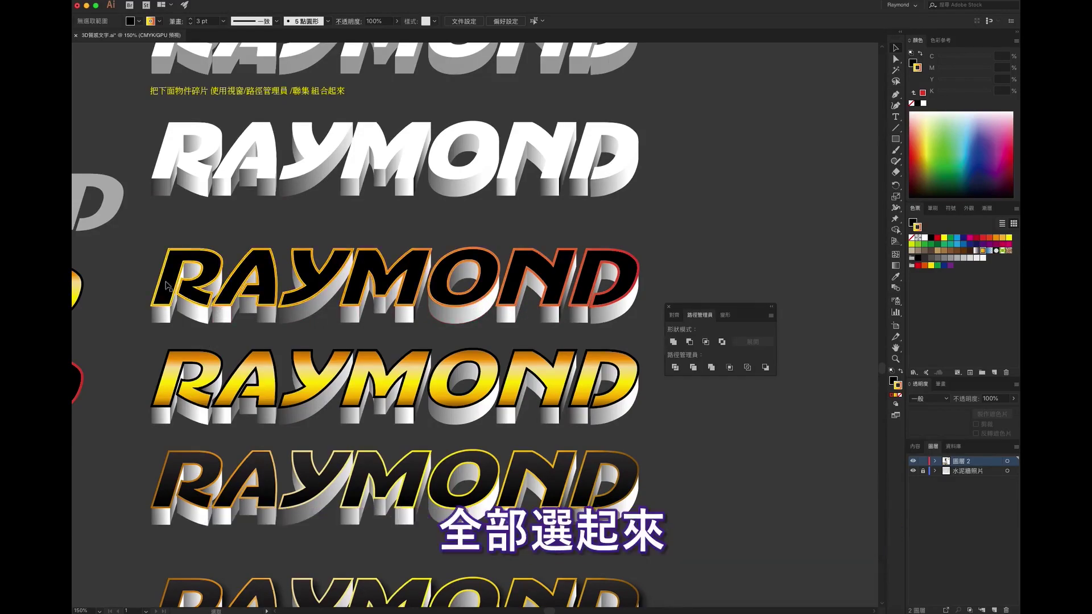
- Group the outlined 3D RAYMOND pieces and Alt-drag a duplicate to the right
{"action": "left_click_drag", "start_coordinate": [151, 251], "coordinate": [648, 327]}
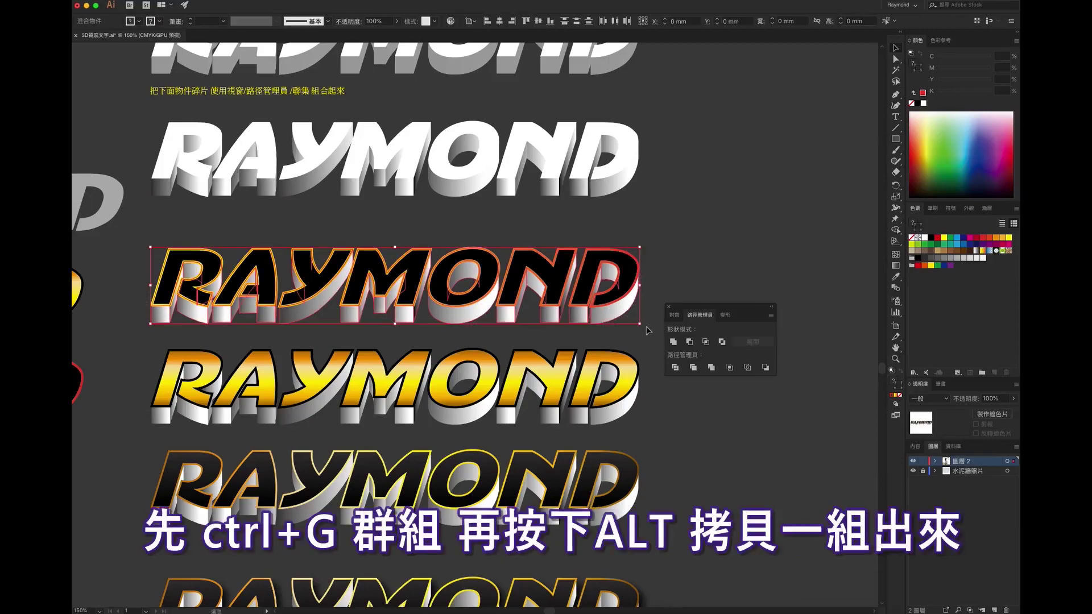
{"action": "key", "text": "ctrl+g"}
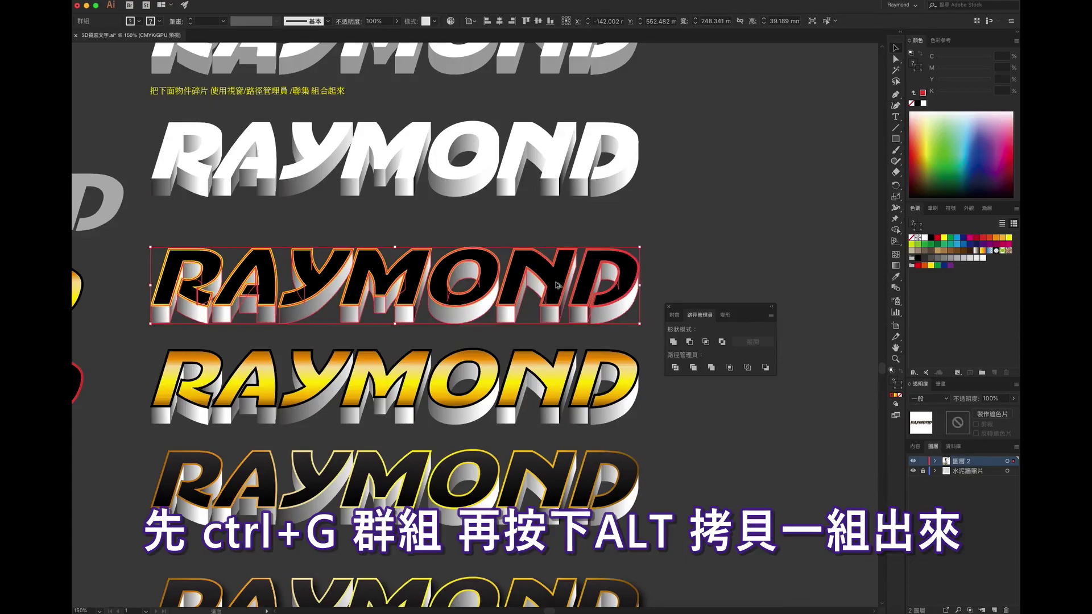
{"action": "left_click_drag", "start_coordinate": [557, 282], "coordinate": [682, 223]}
{"action": "left_click_drag", "start_coordinate": [748, 236], "coordinate": [750, 235]}
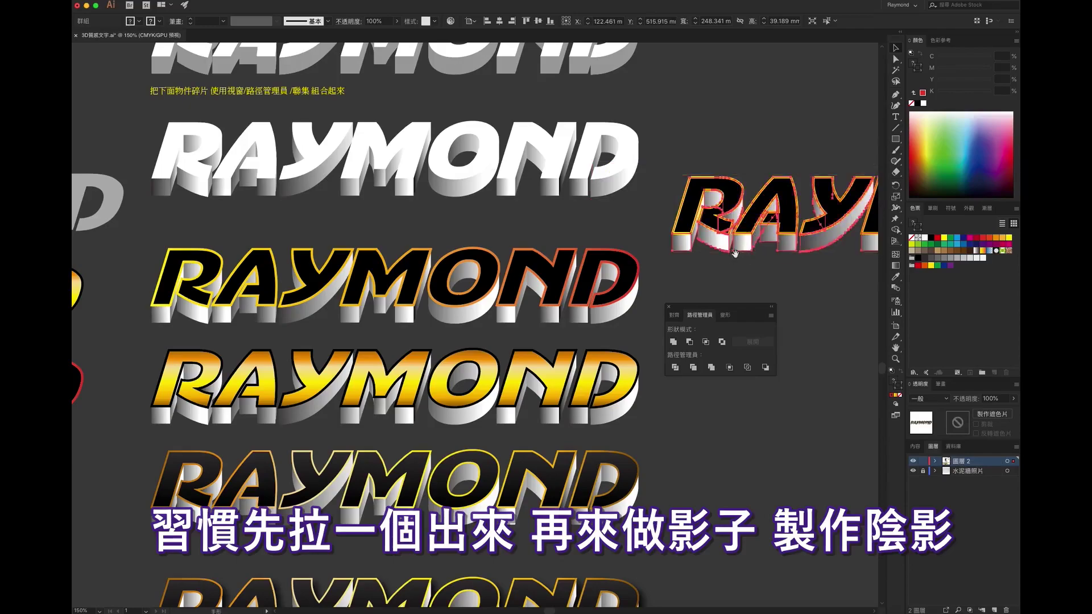
{"action": "scroll", "coordinate": [569, 227], "scroll_direction": "right", "scroll_amount": 5}
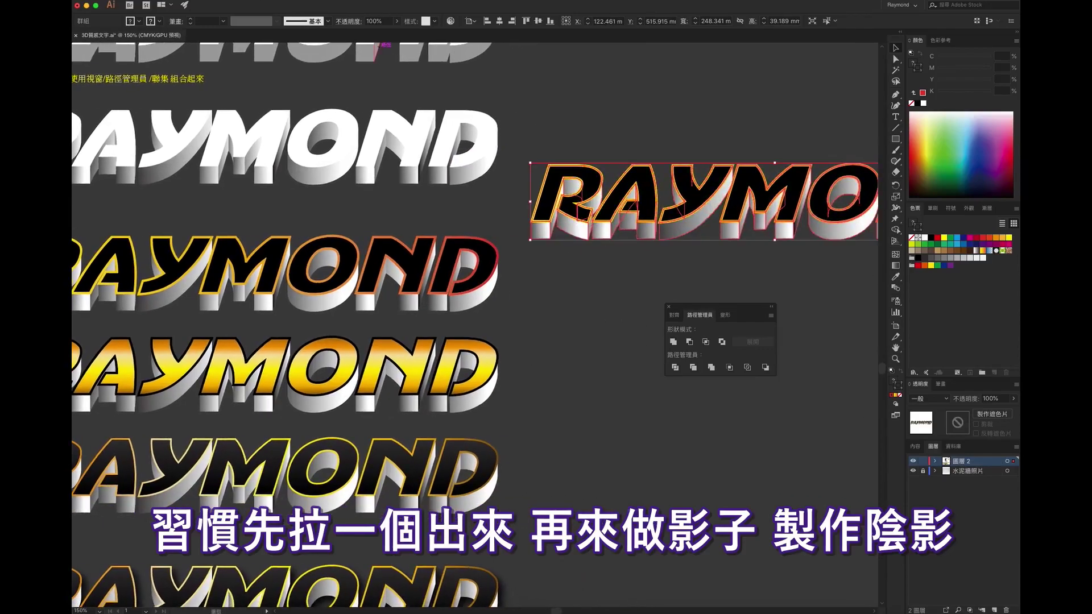
- Give the duplicate a 75% Multiply drop shadow offset 2.47 mm
{"action": "left_click", "coordinate": [268, 0]}
{"action": "mouse_move", "coordinate": [278, 120]}
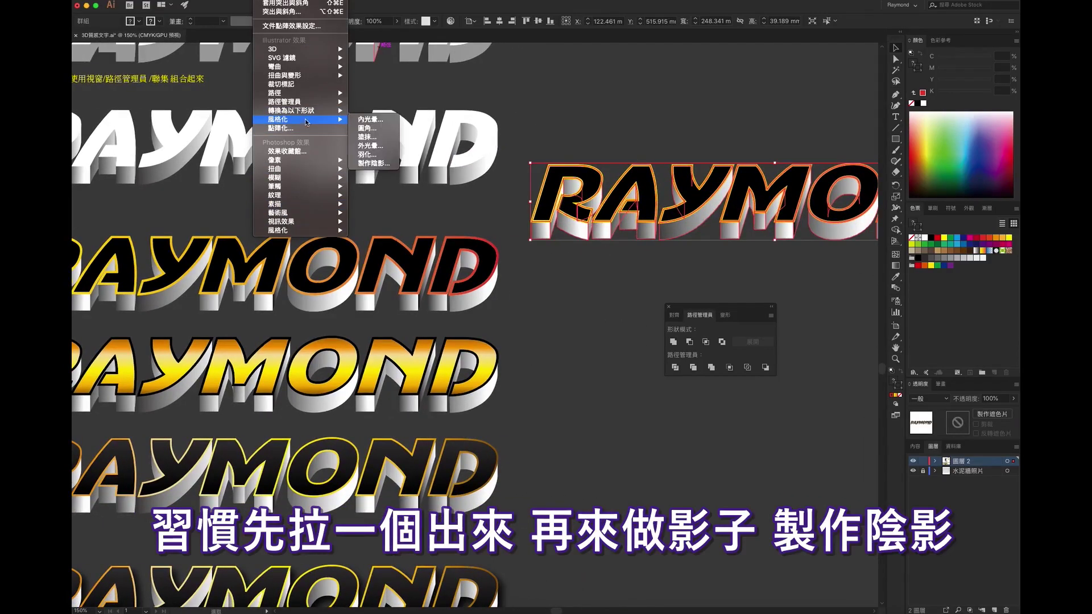
{"action": "left_click", "coordinate": [374, 163]}
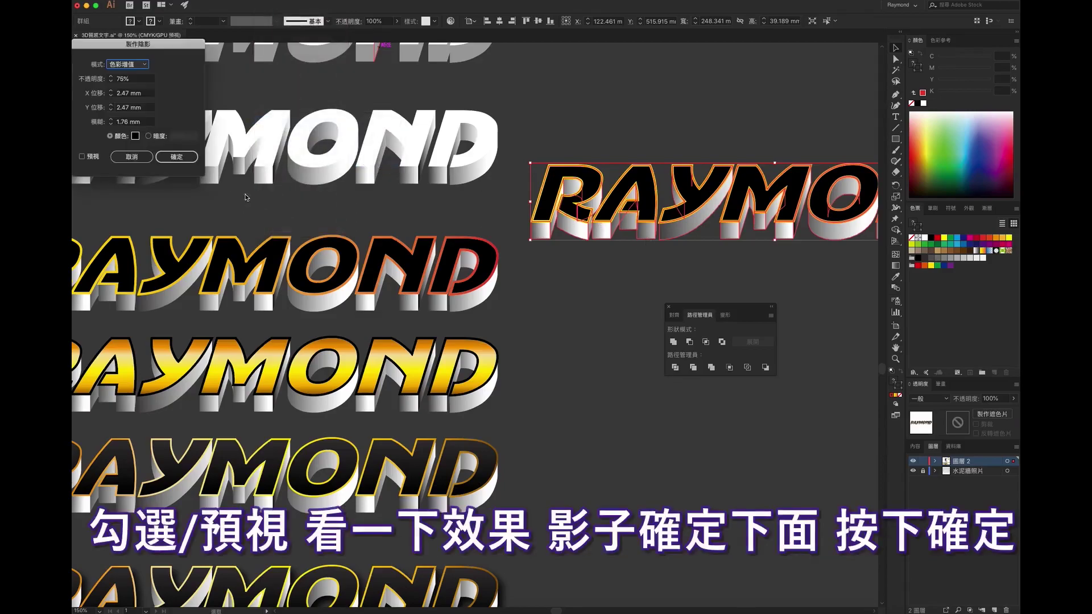
{"action": "left_click", "coordinate": [93, 158]}
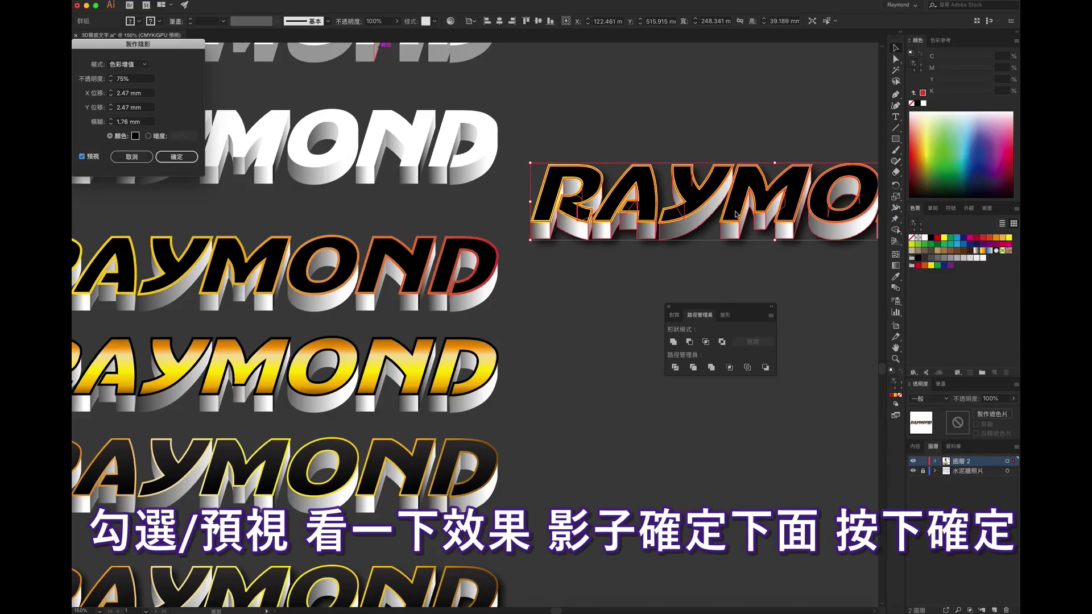
{"action": "left_click", "coordinate": [176, 157]}
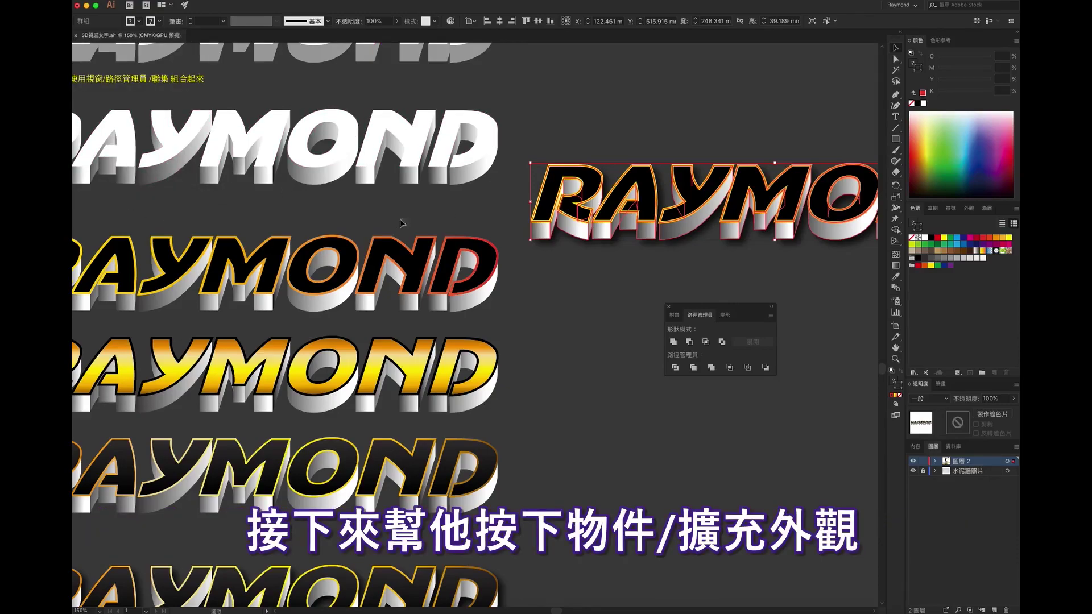
- Expand the drop-shadow copy into artwork and ungroup the shadow from the text
{"action": "left_click", "coordinate": [202, 1]}
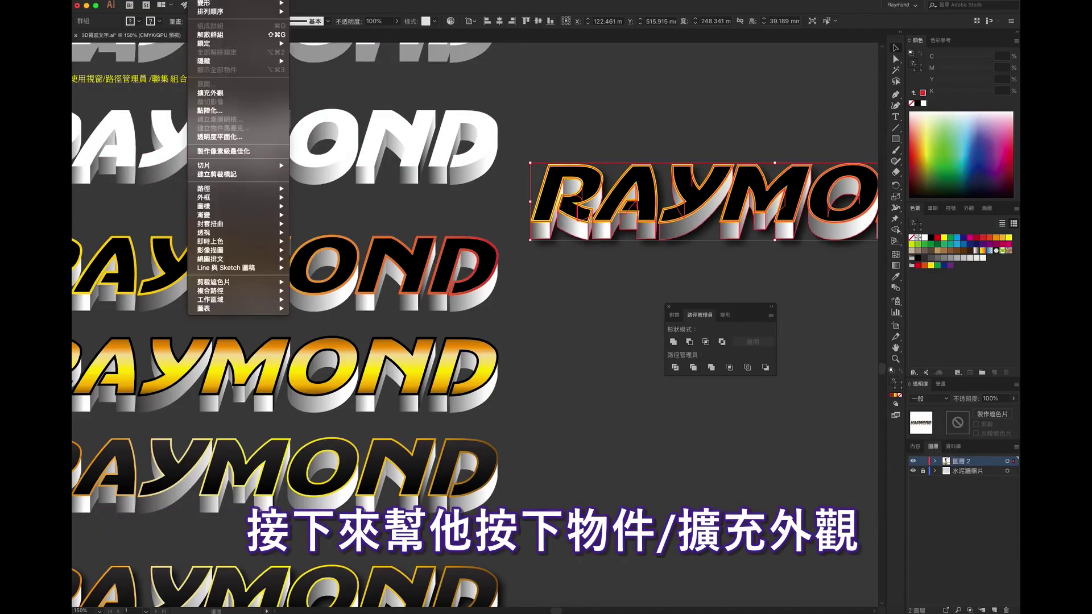
{"action": "left_click", "coordinate": [212, 93]}
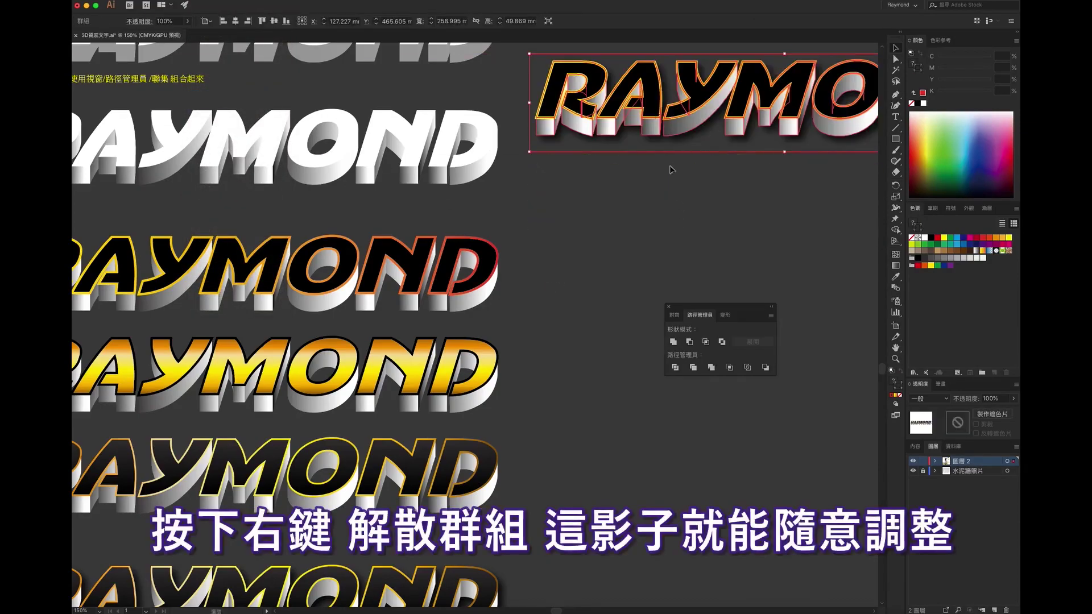
{"action": "left_click_drag", "start_coordinate": [668, 122], "coordinate": [675, 202]}
{"action": "right_click", "coordinate": [674, 202]}
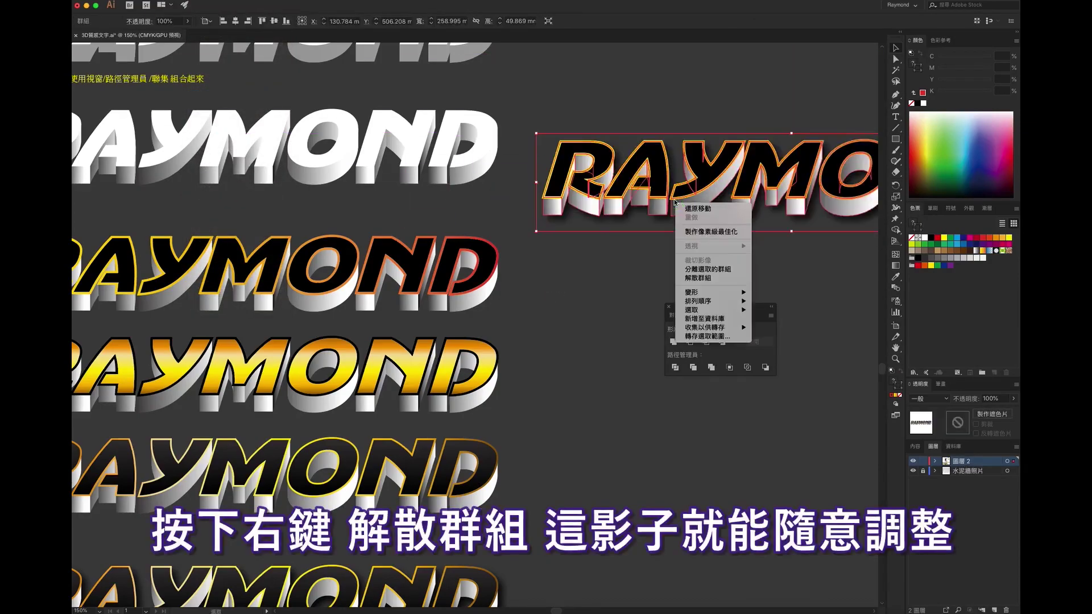
{"action": "left_click", "coordinate": [698, 279]}
{"action": "left_click", "coordinate": [712, 225]}
- Send the blurred shadow to back and slide it left just beneath the RAYMOND text
{"action": "mouse_move", "coordinate": [712, 224]}
{"action": "left_mouse_down"}
{"action": "mouse_move", "coordinate": [653, 280]}
{"action": "mouse_move", "coordinate": [482, 283]}
{"action": "left_mouse_up"}
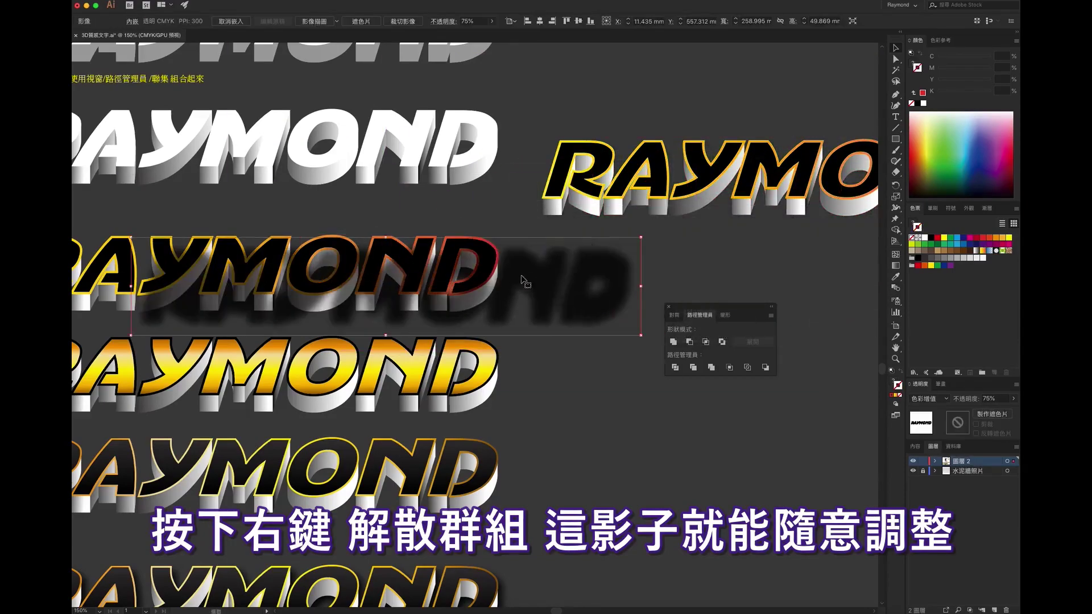
{"action": "right_click", "coordinate": [545, 277]}
{"action": "mouse_move", "coordinate": [568, 352]}
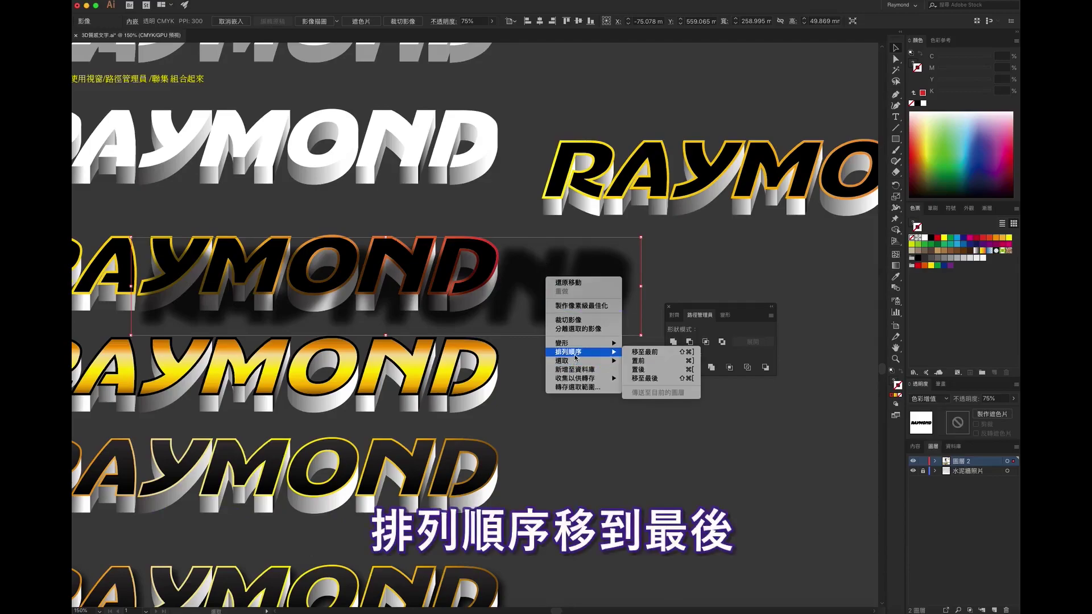
{"action": "left_click", "coordinate": [640, 379]}
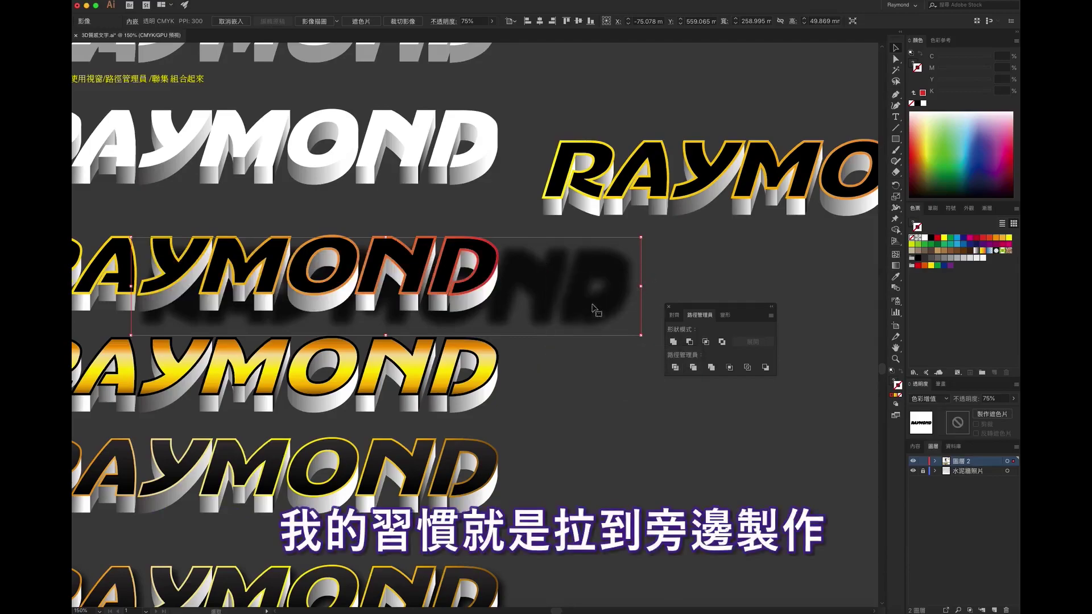
{"action": "left_click_drag", "start_coordinate": [595, 304], "coordinate": [490, 306]}
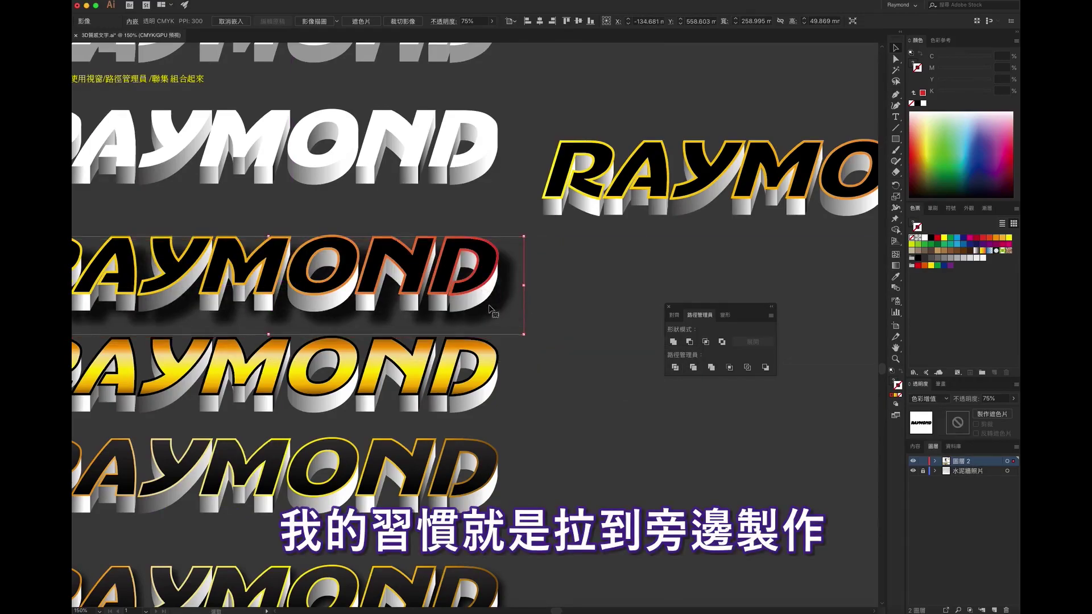
{"action": "left_click_drag", "start_coordinate": [490, 306], "coordinate": [478, 317]}
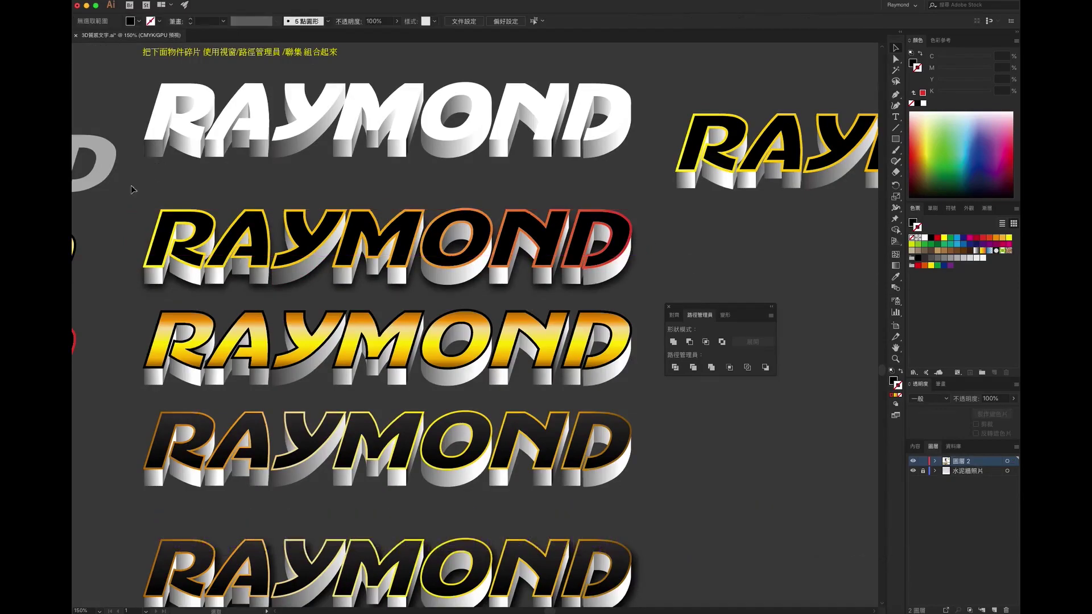
- Group the shadowed RAYMOND artwork and Alt-drag a copy onto the concrete artboard
{"action": "mouse_move", "coordinate": [132, 182]}
{"action": "left_mouse_down"}
{"action": "mouse_move", "coordinate": [452, 293]}
{"action": "mouse_move", "coordinate": [649, 294]}
{"action": "left_mouse_up"}
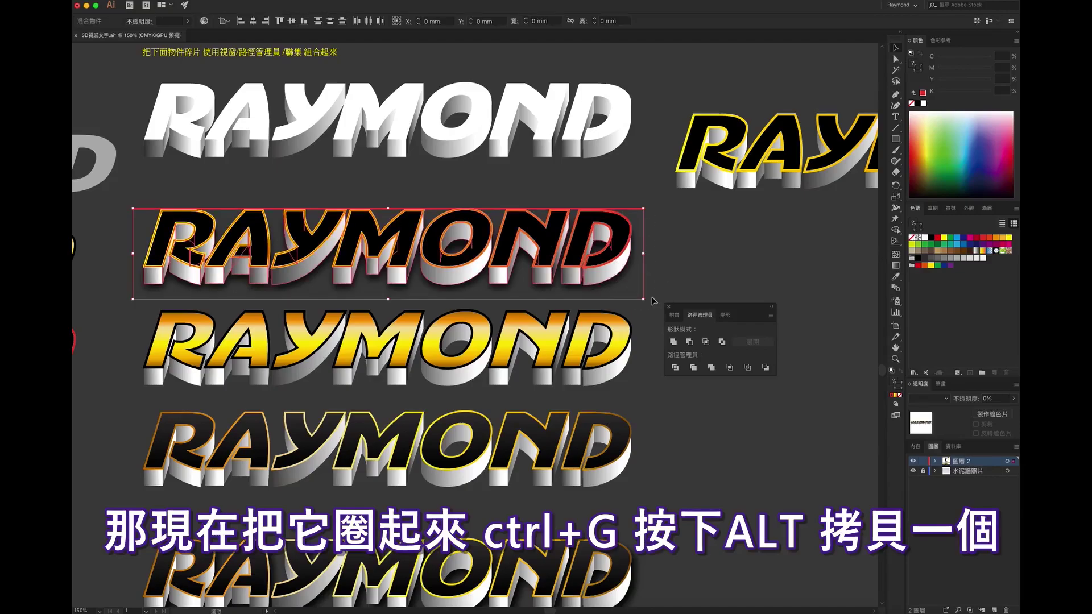
{"action": "key", "text": "ctrl+g"}
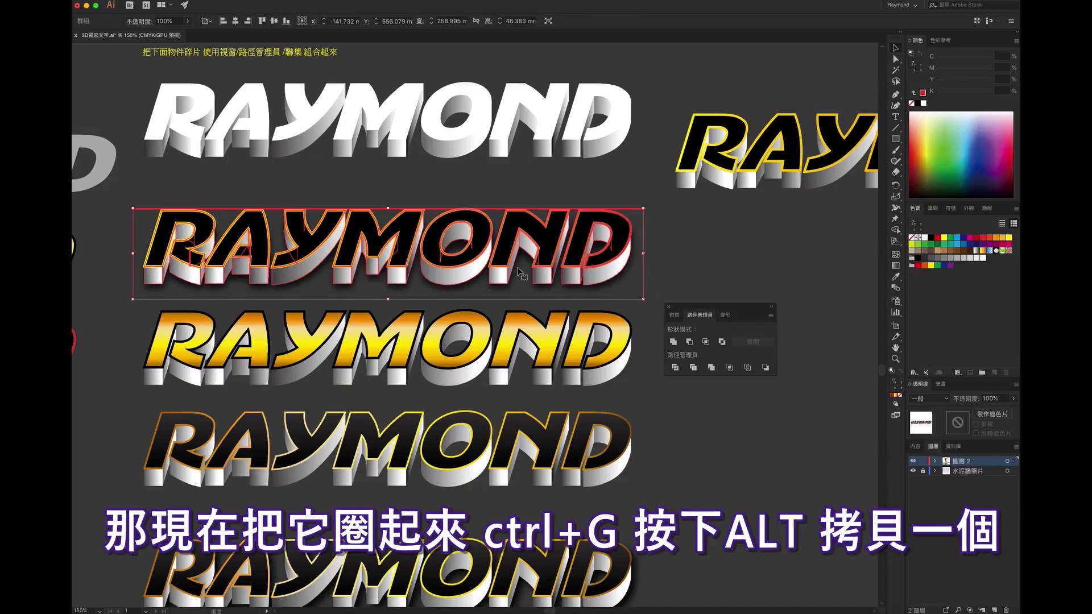
{"action": "scroll", "coordinate": [519, 266], "scroll_direction": "up", "scroll_amount": 3}
{"action": "scroll", "coordinate": [518, 266], "scroll_direction": "down", "scroll_amount": 8}
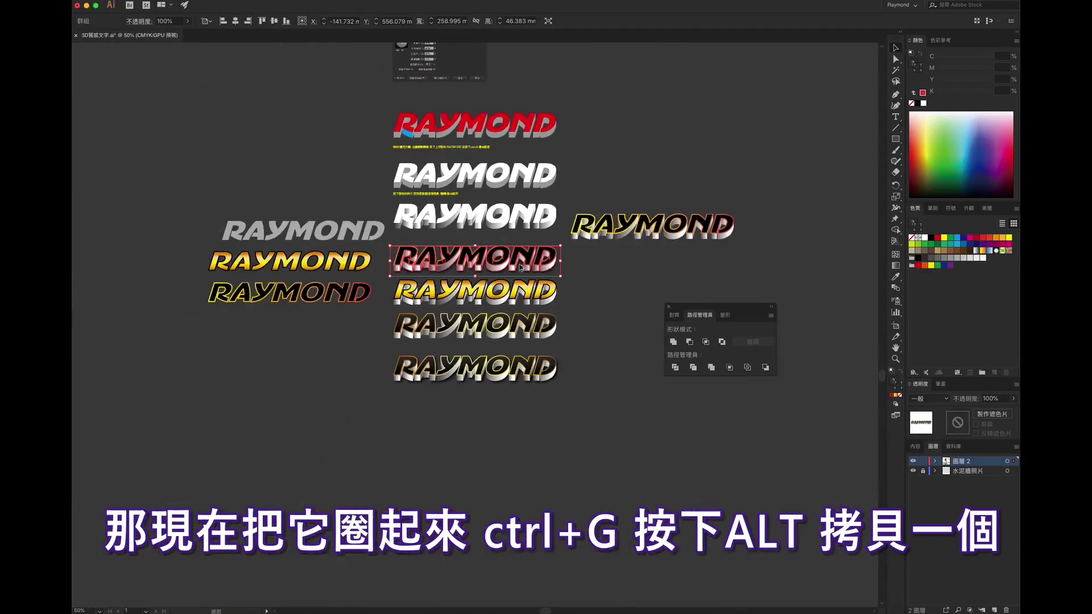
{"action": "mouse_move", "coordinate": [526, 266]}
{"action": "left_mouse_down"}
{"action": "mouse_move", "coordinate": [493, 277]}
{"action": "mouse_move", "coordinate": [398, 164]}
{"action": "left_mouse_up"}
- Move the older RAYMOND off the concrete artboard to below it
{"action": "key", "text": "ctrl+shift+a"}
{"action": "scroll", "coordinate": [398, 163], "scroll_direction": "up", "scroll_amount": 3}
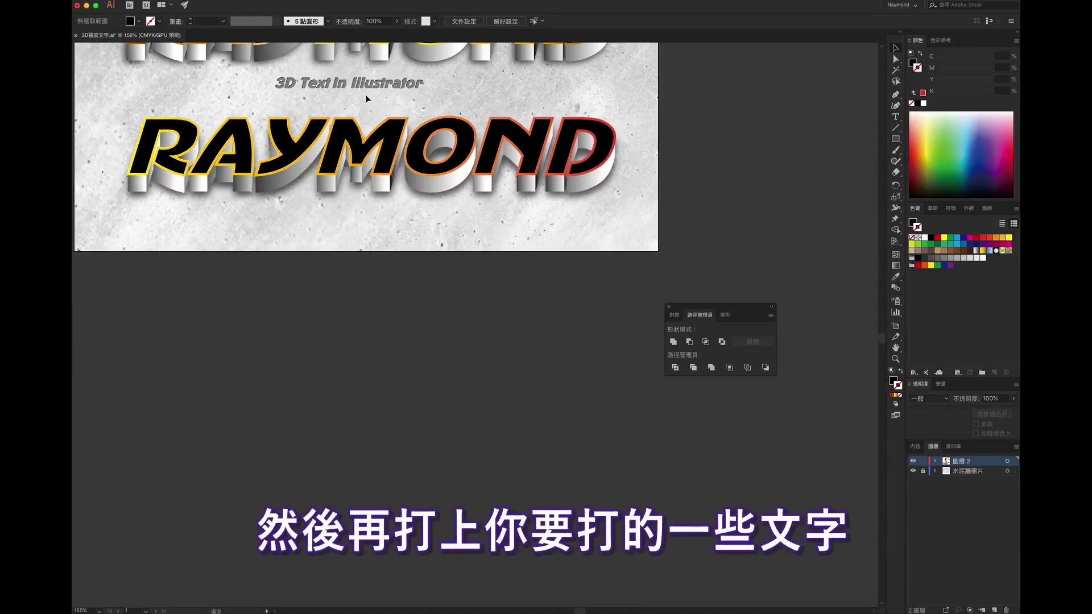
{"action": "left_click_drag", "start_coordinate": [355, 146], "coordinate": [395, 166]}
{"action": "left_click", "coordinate": [490, 232]}
{"action": "left_click_drag", "start_coordinate": [490, 231], "coordinate": [464, 415]}
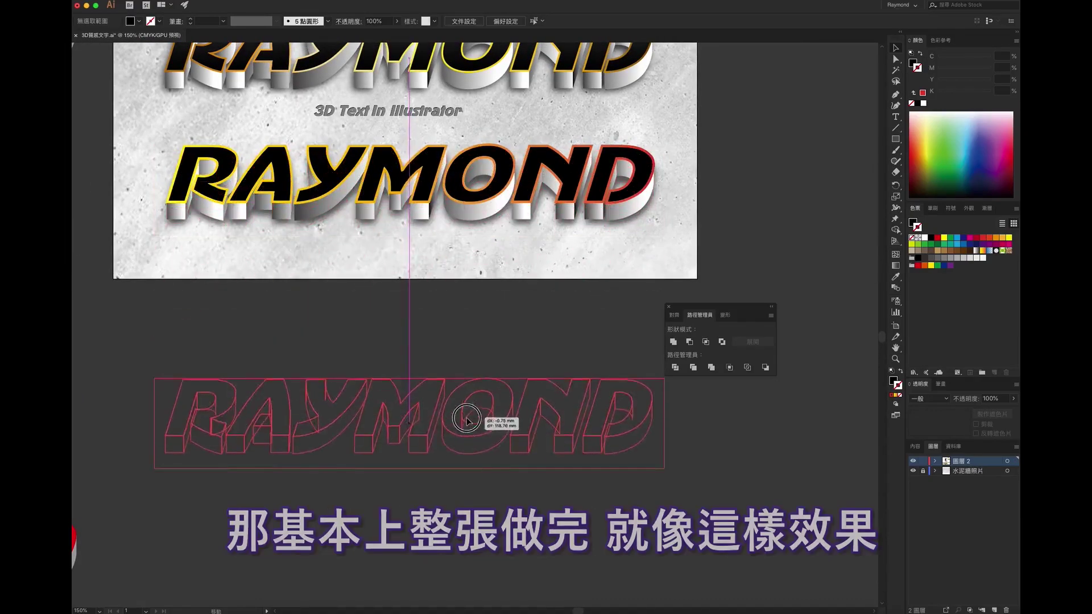
{"action": "scroll", "coordinate": [474, 261], "scroll_direction": "up", "scroll_amount": 5}
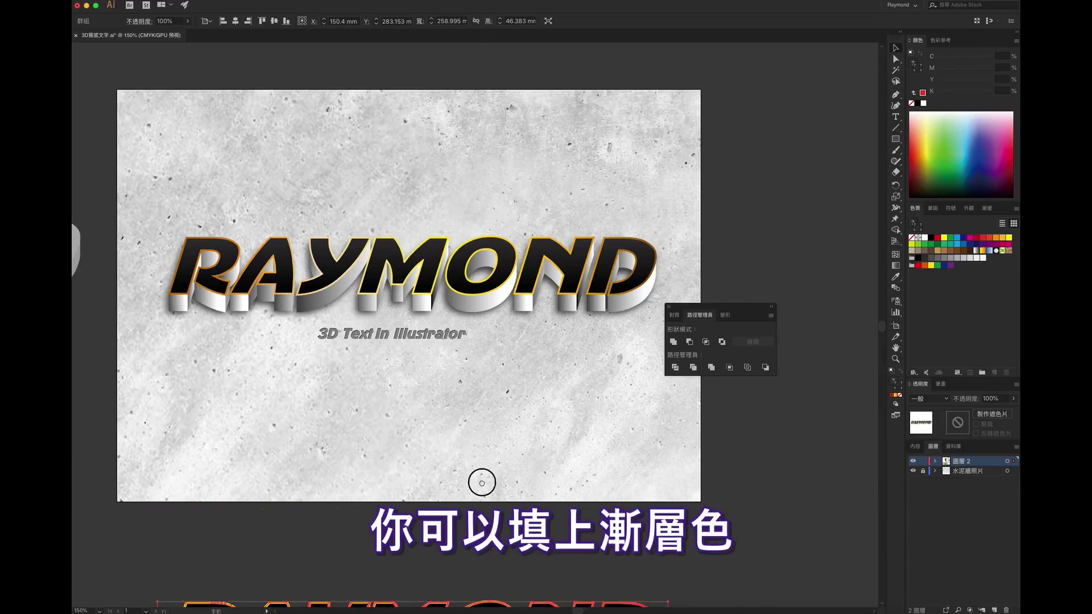
- Ungroup the RAYMOND copy twice to reach its individual parts
{"action": "left_click_drag", "start_coordinate": [480, 480], "coordinate": [441, 274]}
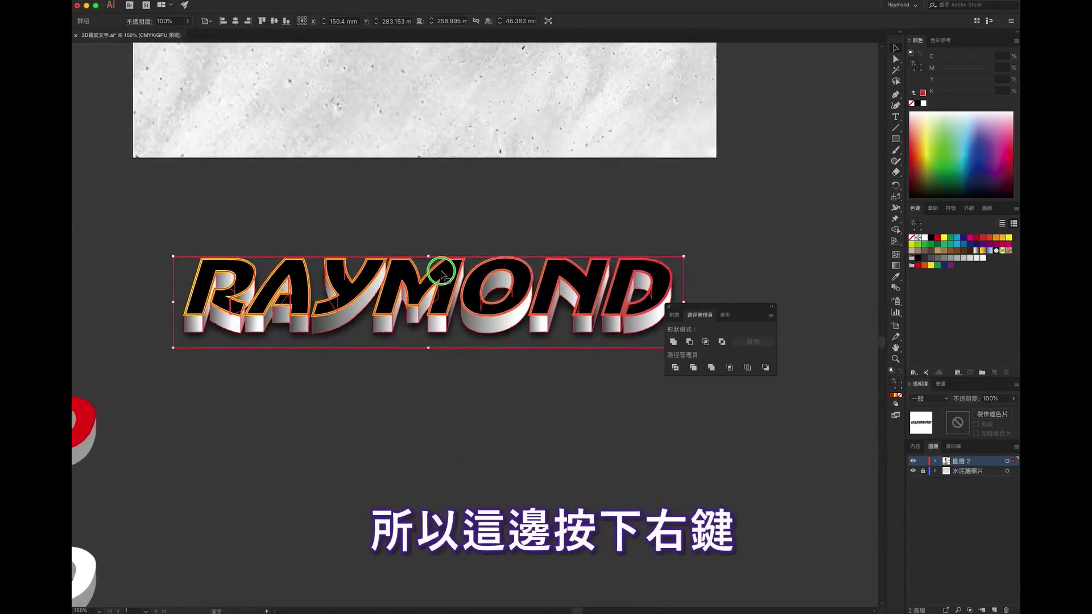
{"action": "right_click", "coordinate": [442, 274]}
{"action": "left_click", "coordinate": [472, 349]}
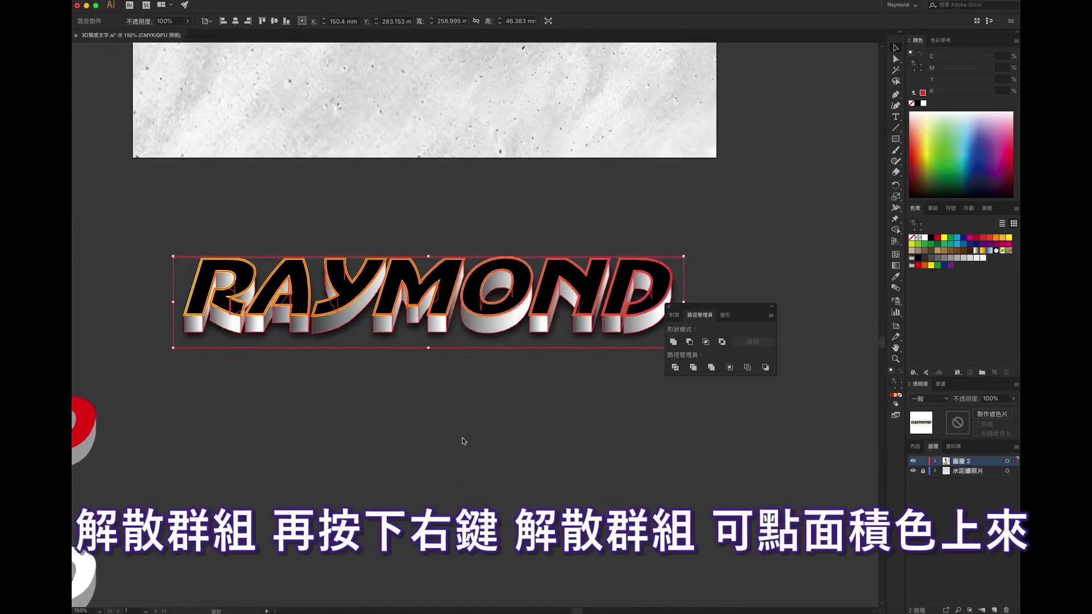
{"action": "left_click", "coordinate": [459, 441]}
{"action": "left_click", "coordinate": [448, 291]}
{"action": "right_click", "coordinate": [450, 290]}
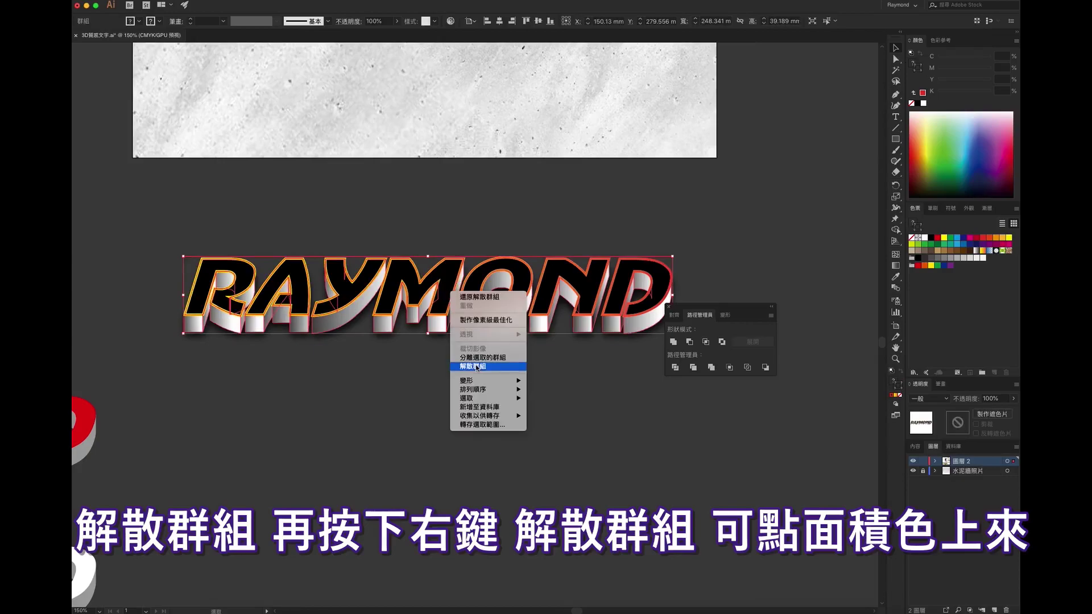
{"action": "left_click", "coordinate": [476, 367]}
- Fill the letters' front face with a yellow-to-red linear gradient at -90°
{"action": "left_click", "coordinate": [455, 283]}
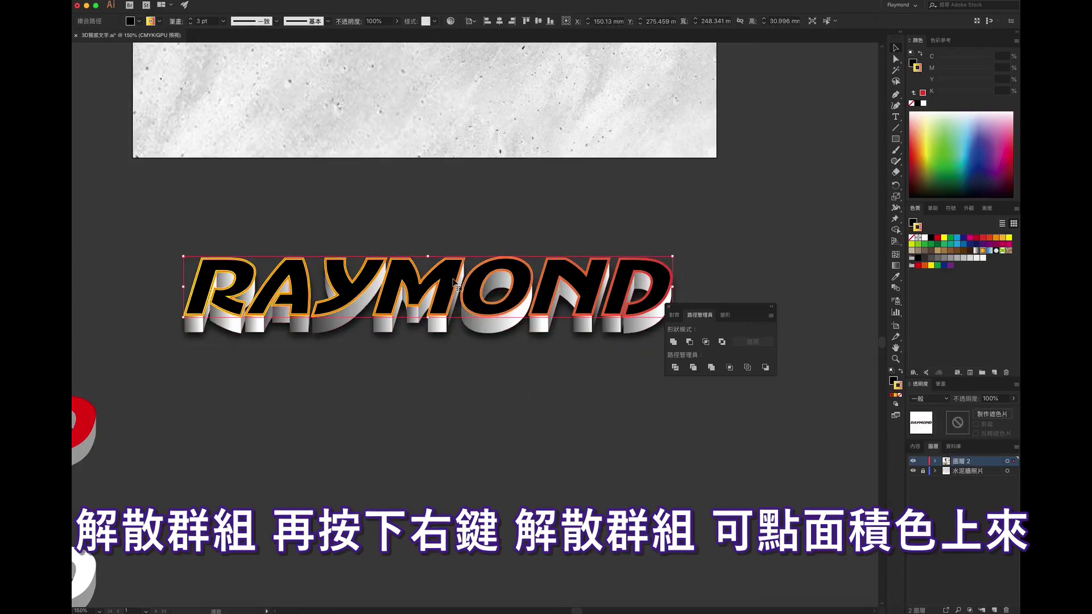
{"action": "left_click", "coordinate": [893, 380]}
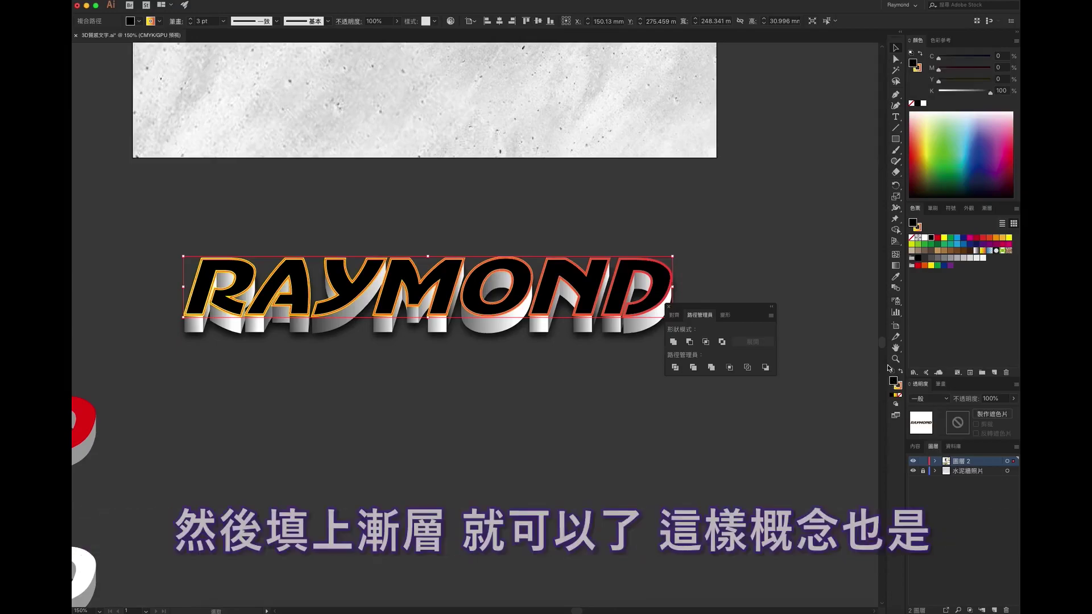
{"action": "left_click", "coordinate": [983, 251]}
{"action": "key", "text": "g"}
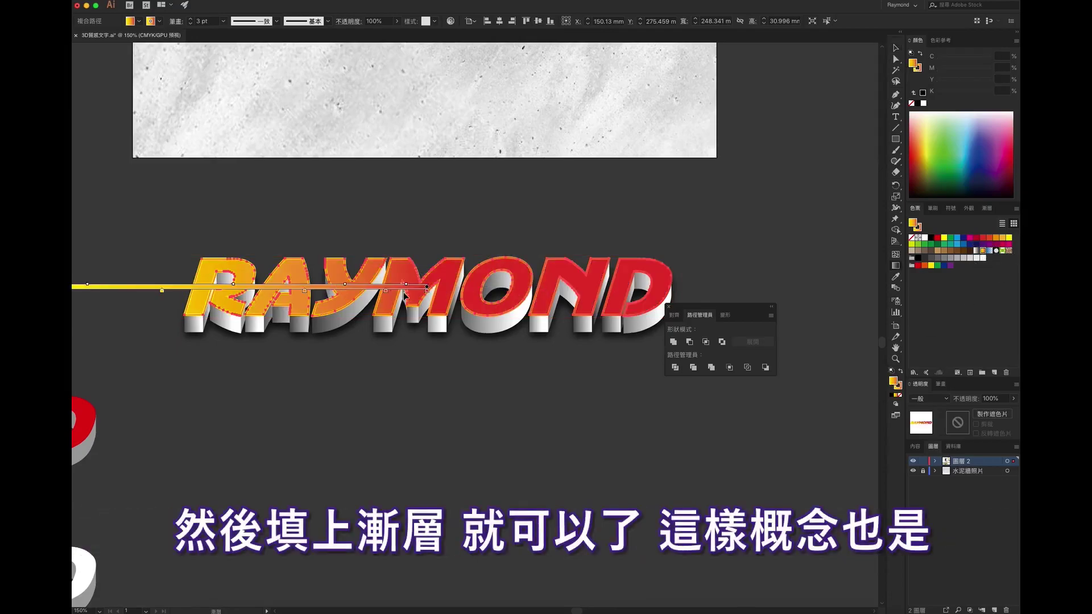
{"action": "left_click_drag", "start_coordinate": [87, 284], "coordinate": [422, 286]}
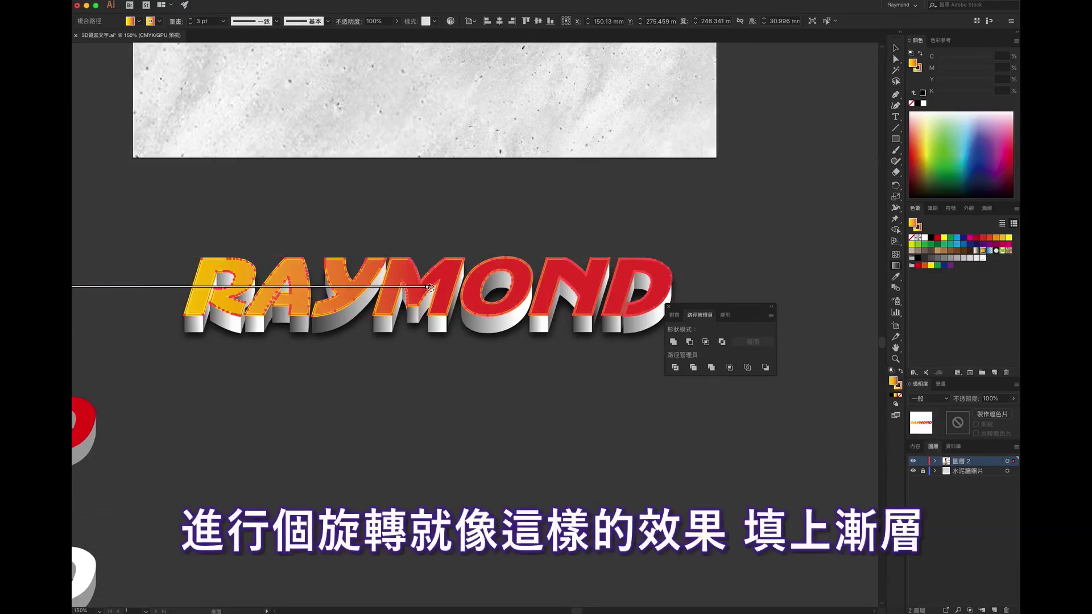
{"action": "left_click_drag", "start_coordinate": [549, 287], "coordinate": [182, 287]}
{"action": "left_click", "coordinate": [896, 48]}
{"action": "left_click", "coordinate": [728, 191]}
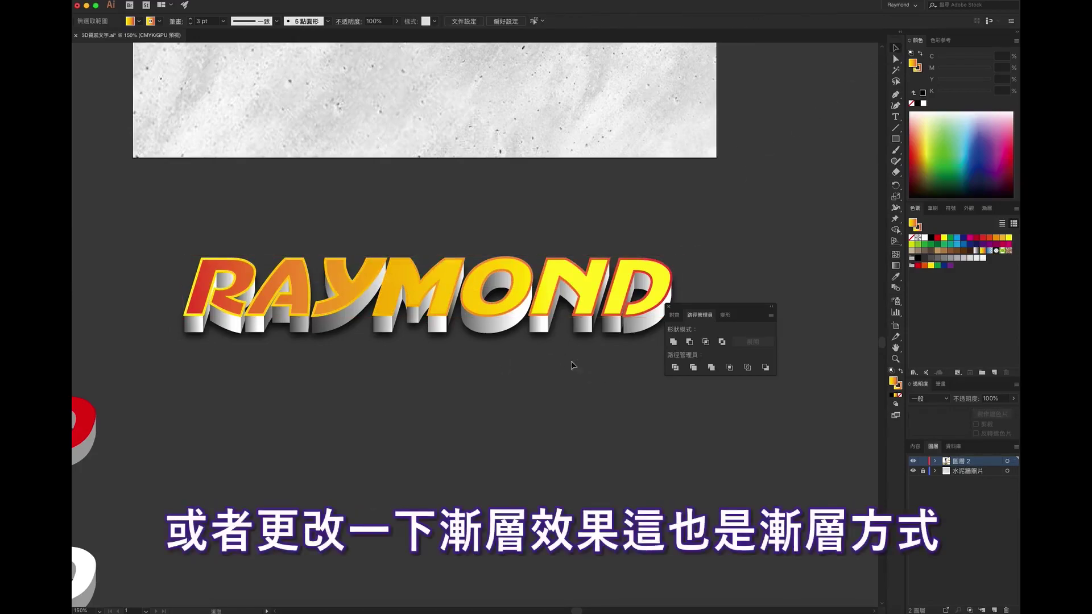
{"action": "left_click", "coordinate": [984, 211]}
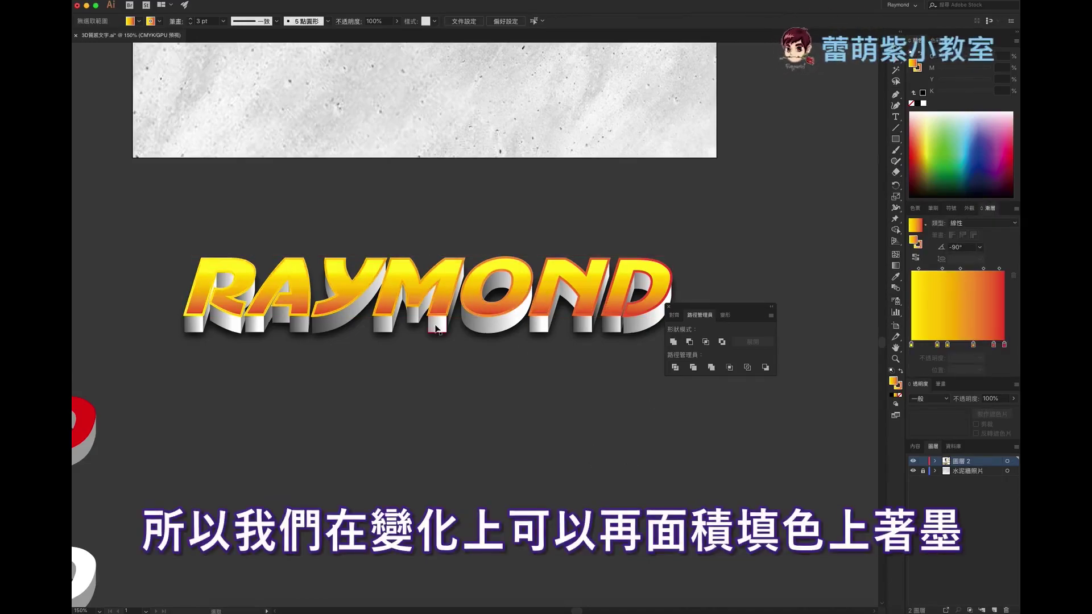
{"action": "left_click", "coordinate": [447, 283]}
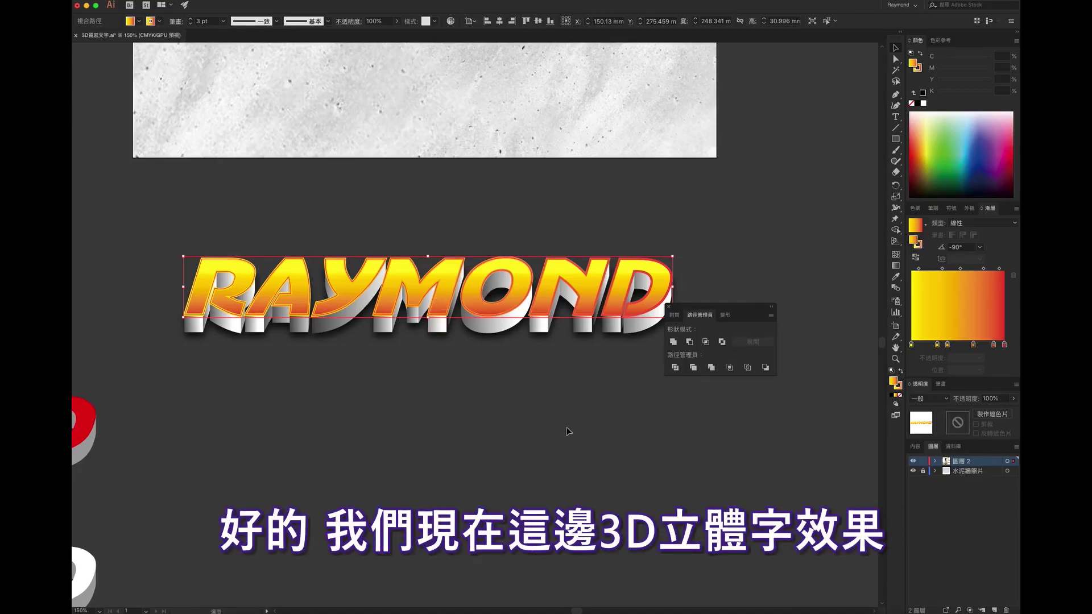
- Zoom out to view all artboards and lock the text layer
{"action": "scroll", "coordinate": [554, 416], "scroll_direction": "up", "scroll_amount": 2}
{"action": "key", "text": "ctrl+alt+0"}
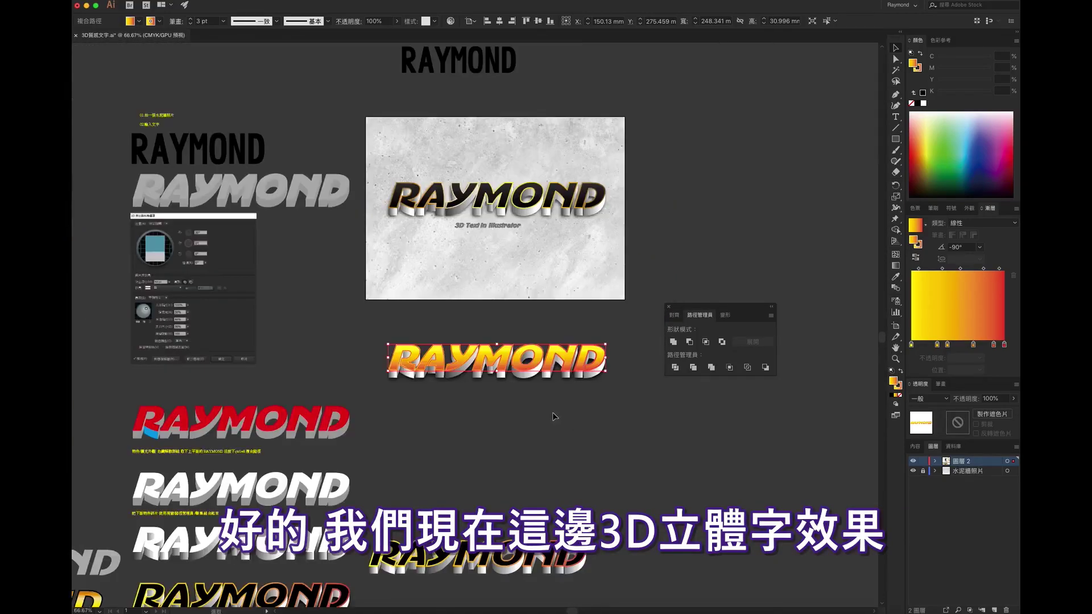
{"action": "scroll", "coordinate": [487, 129], "scroll_direction": "up", "scroll_amount": 5}
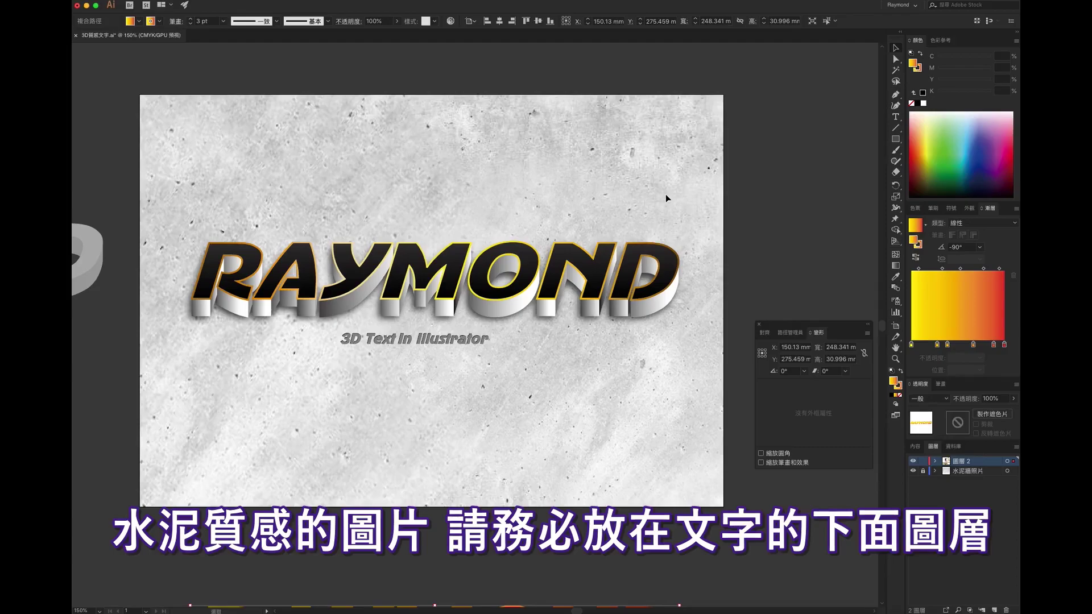
{"action": "left_click", "coordinate": [923, 461]}
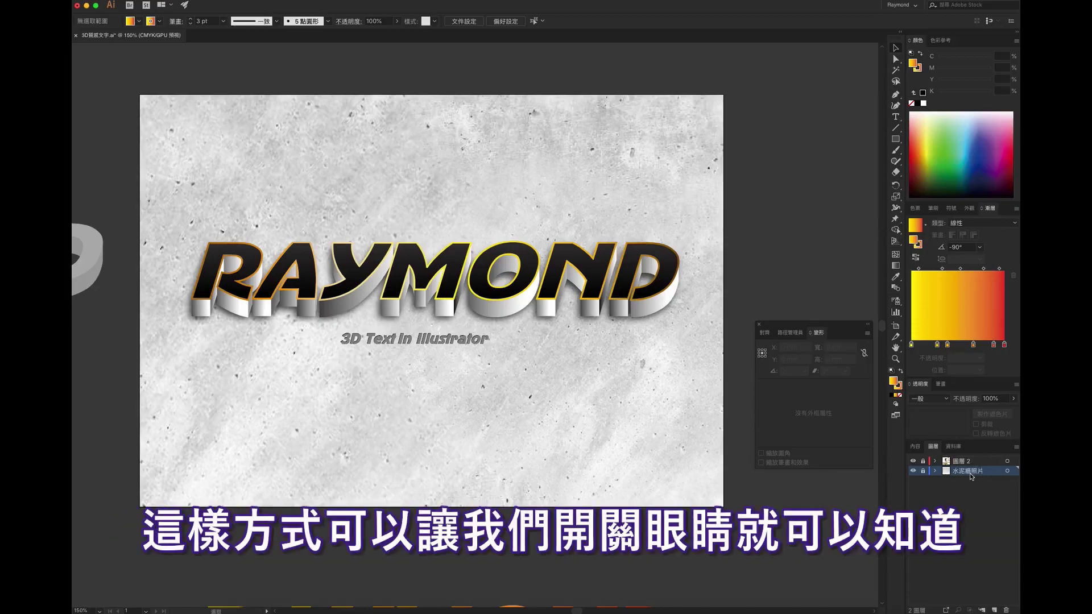
- Toggle the concrete background layer off and on twice, leaving it visible
{"action": "left_click", "coordinate": [913, 471]}
{"action": "left_click", "coordinate": [913, 471]}
{"action": "left_click", "coordinate": [913, 471]}
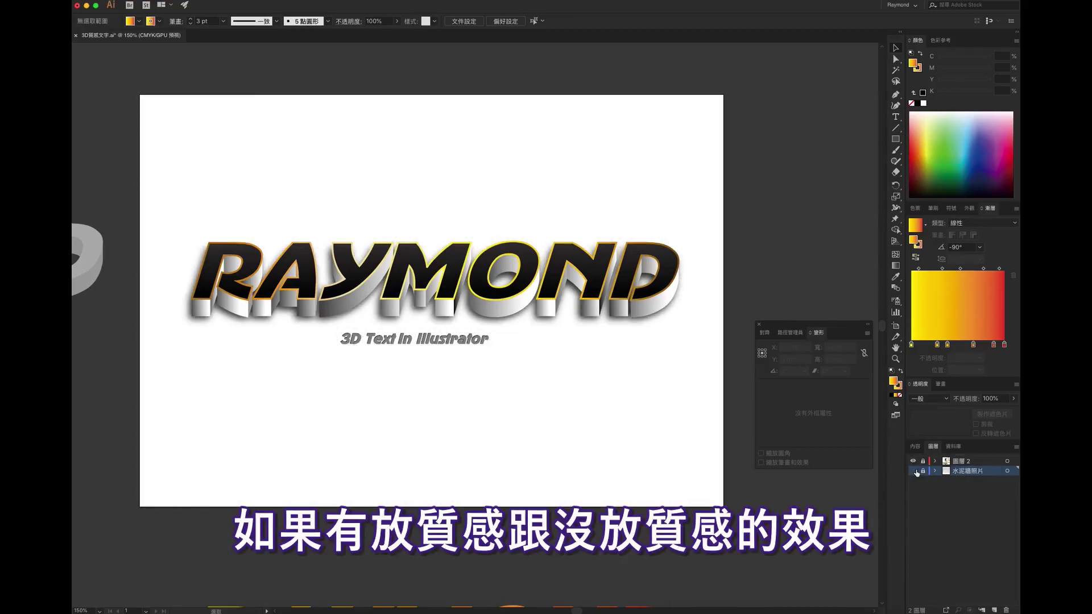
{"action": "left_click", "coordinate": [914, 471]}
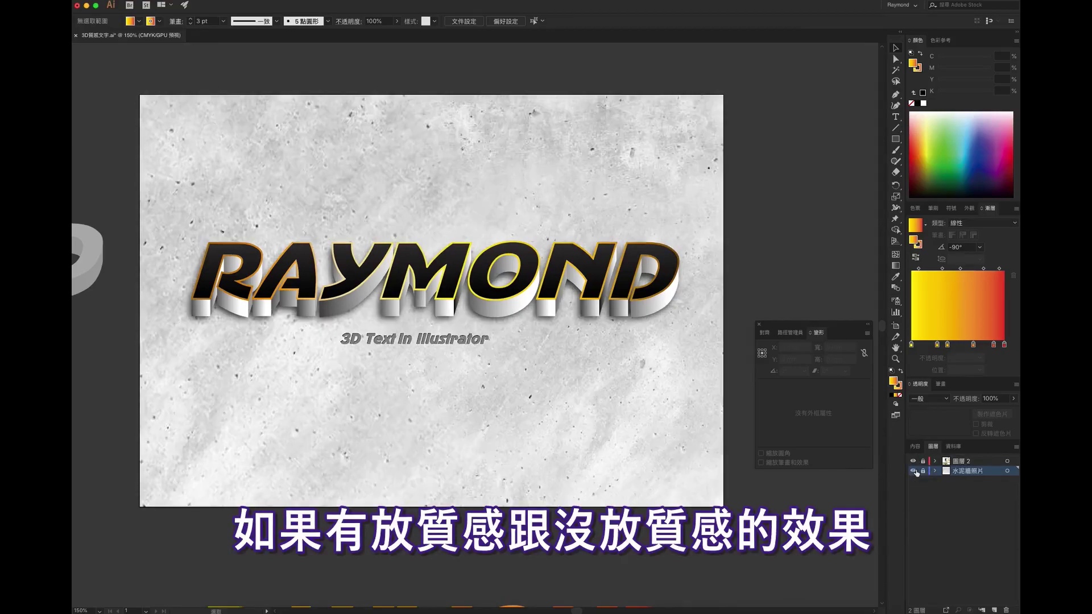